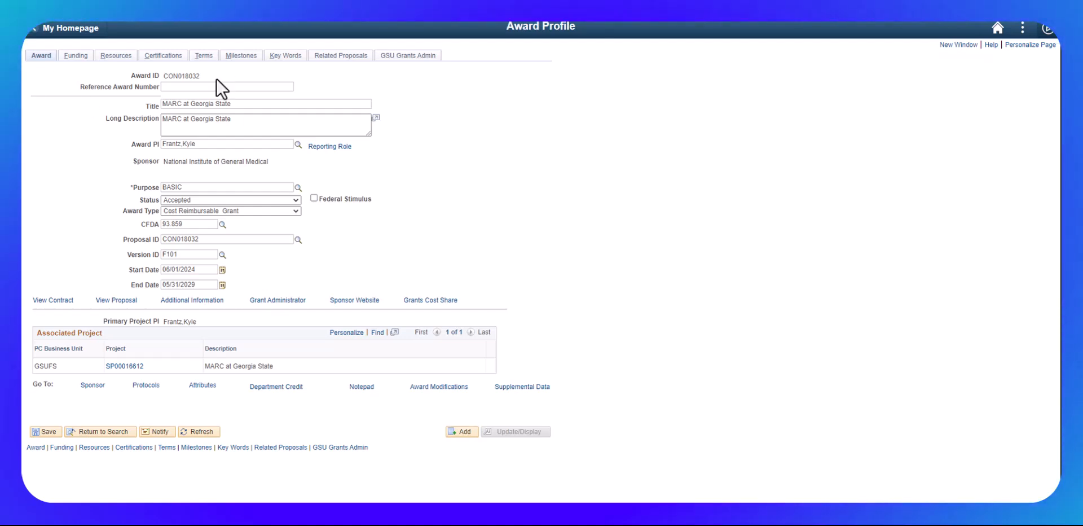
Paste T34GM154119 into the Reference Award Number field and save the award
{"action": "left_click", "coordinate": [184, 87]}
{"action": "type", "text": "T34GM154119"}
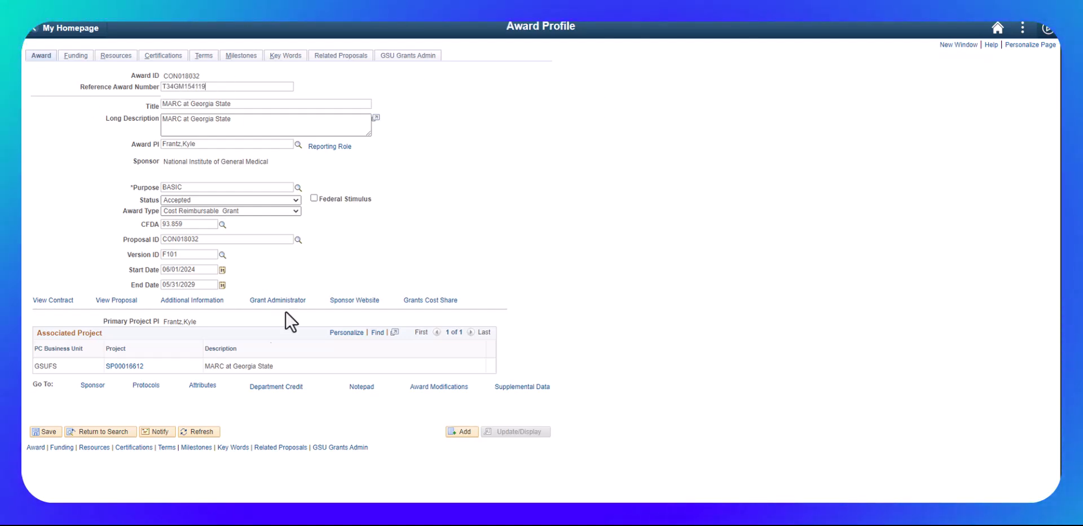
{"action": "left_click", "coordinate": [37, 431]}
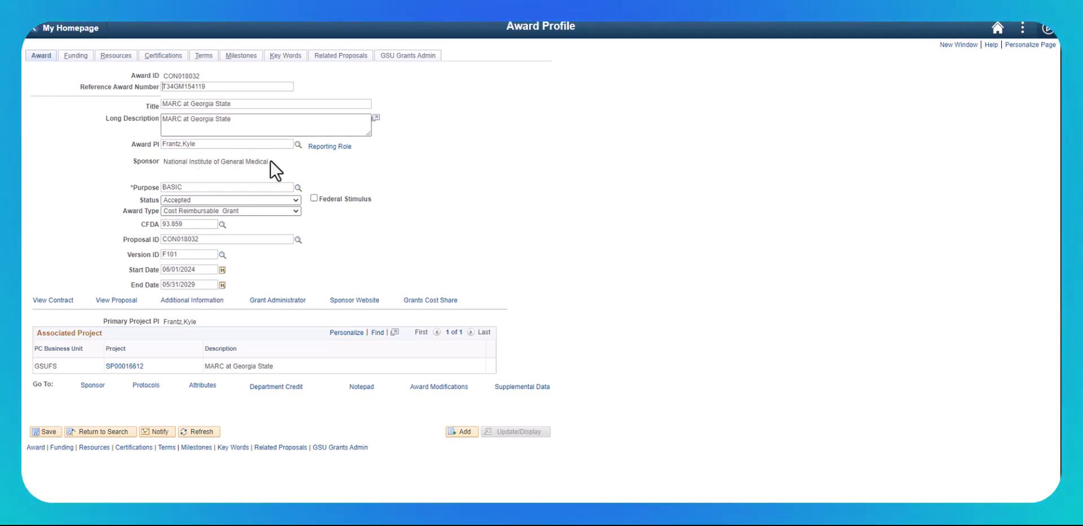
Change the third investigator's reporting role to Co-PI and confirm the reporting roles
{"action": "left_click", "coordinate": [333, 148]}
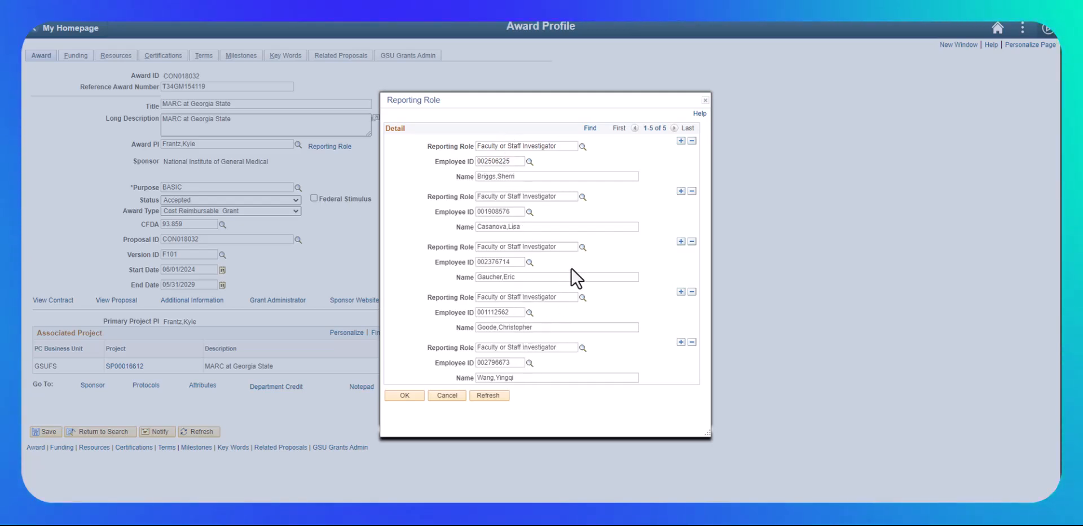
{"action": "left_click", "coordinate": [583, 248]}
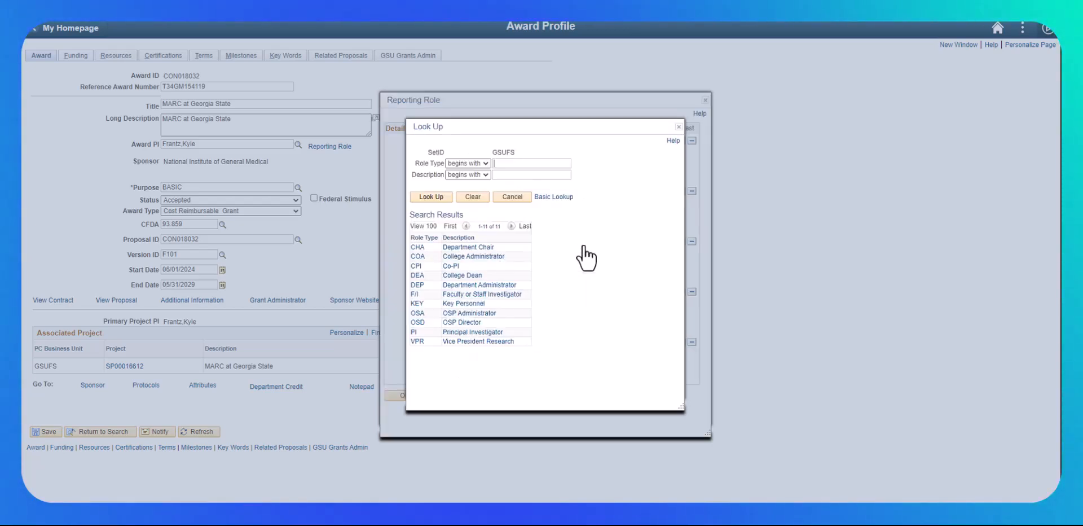
{"action": "left_click", "coordinate": [473, 333]}
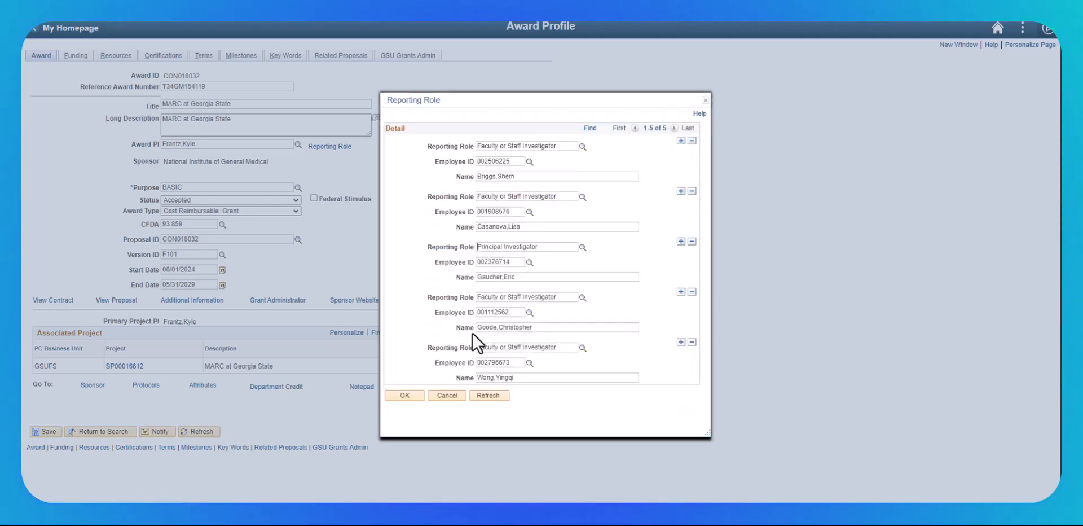
{"action": "left_click", "coordinate": [583, 247]}
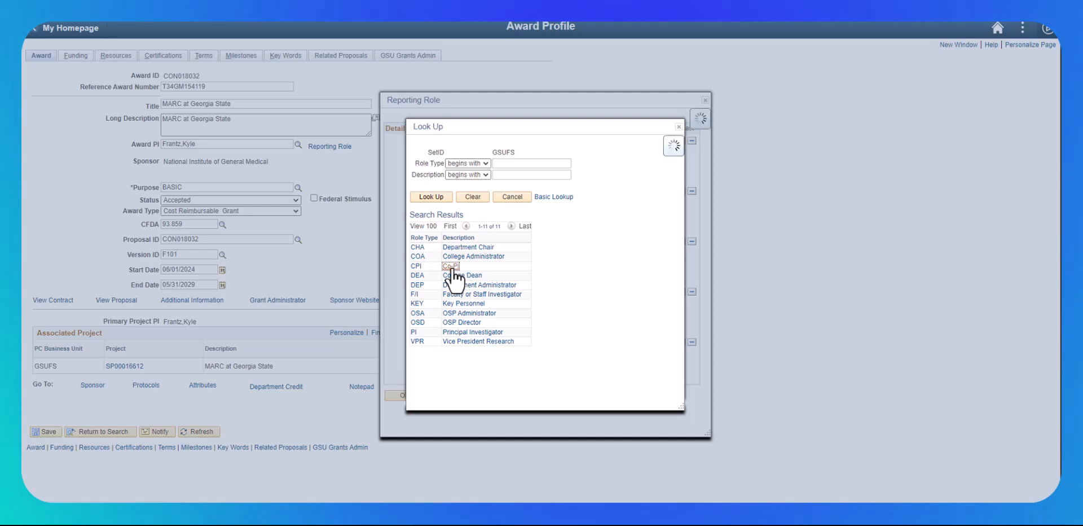
{"action": "left_click", "coordinate": [450, 266]}
{"action": "left_click", "coordinate": [406, 396]}
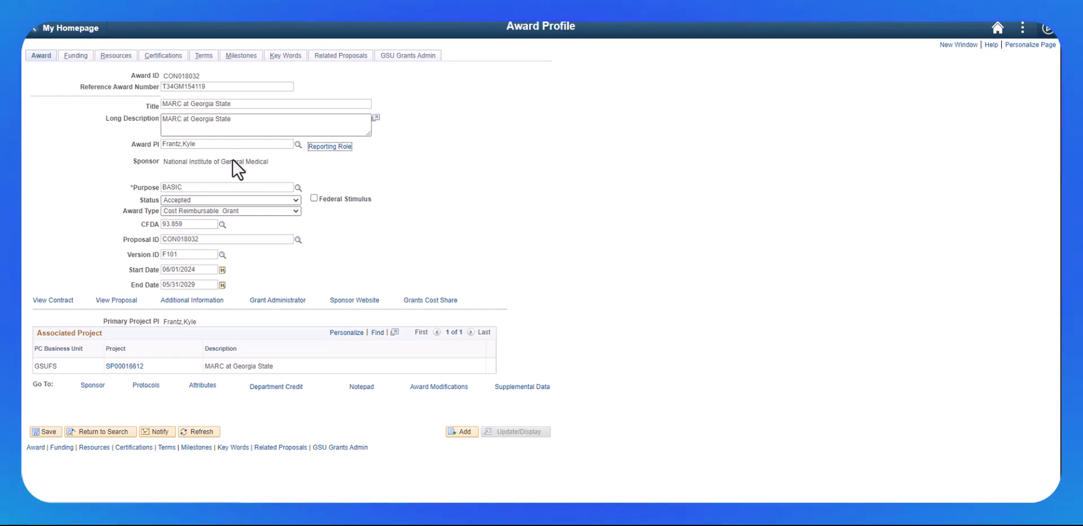
Save the role change, review the Purpose list leaving BASIC, and open project SP00016612
{"action": "left_click", "coordinate": [47, 431]}
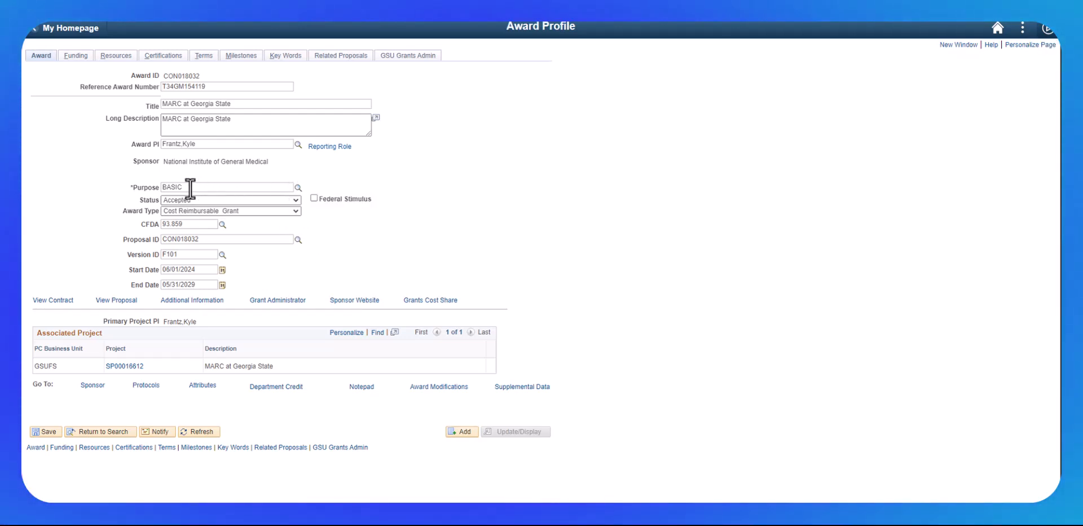
{"action": "left_click", "coordinate": [298, 188]}
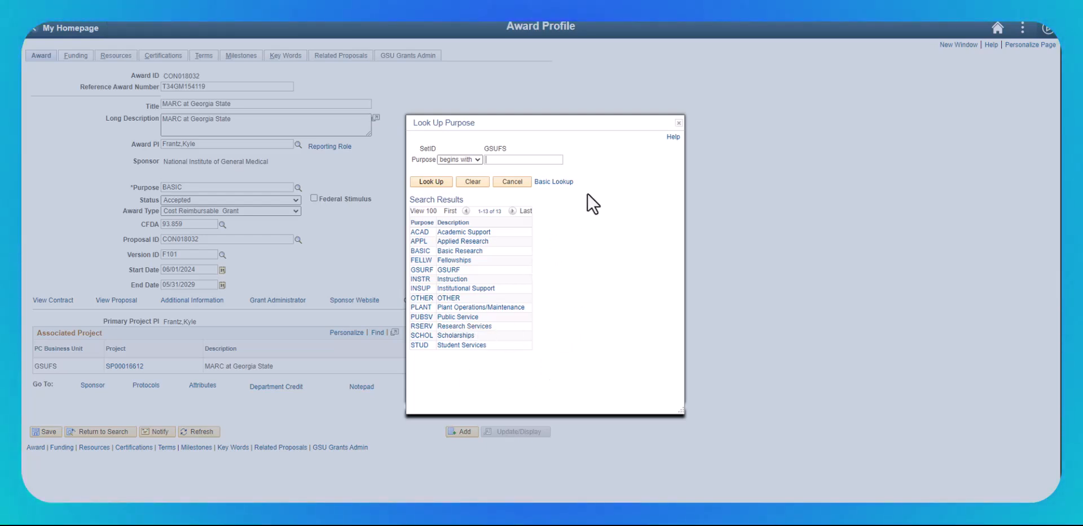
{"action": "left_click", "coordinate": [679, 123]}
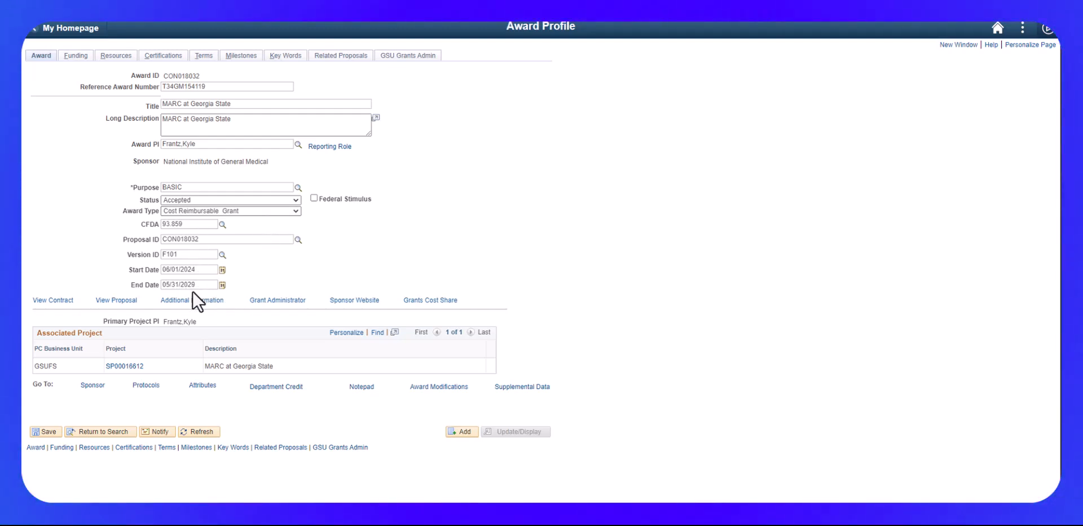
{"action": "left_click", "coordinate": [125, 366]}
Delete four F/I members from project SP00016612's team, confirming each, and save
{"action": "left_click", "coordinate": [224, 347]}
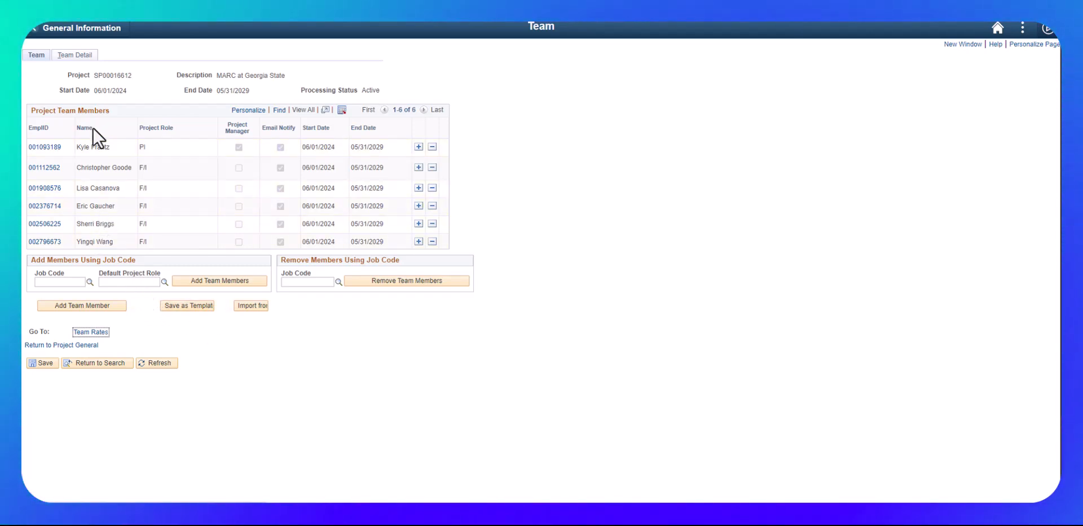
{"action": "left_click", "coordinate": [433, 167]}
{"action": "left_click", "coordinate": [431, 276]}
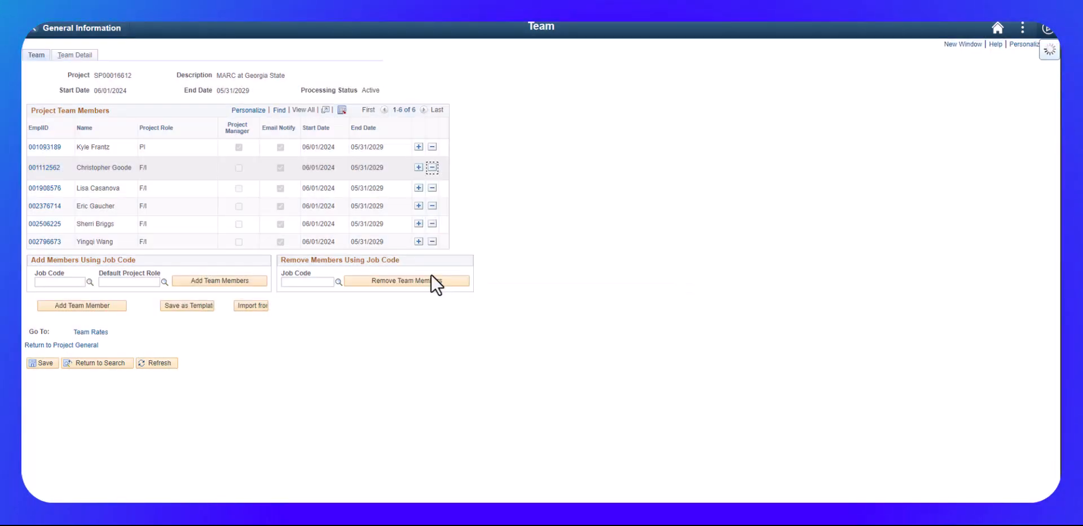
{"action": "left_click", "coordinate": [432, 165]}
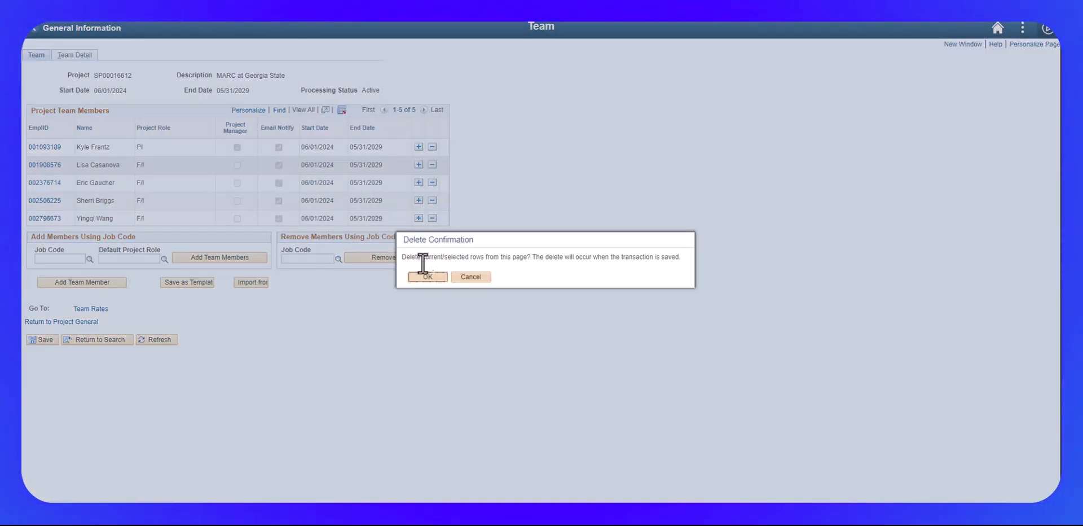
{"action": "left_click", "coordinate": [420, 276]}
{"action": "left_click", "coordinate": [433, 183]}
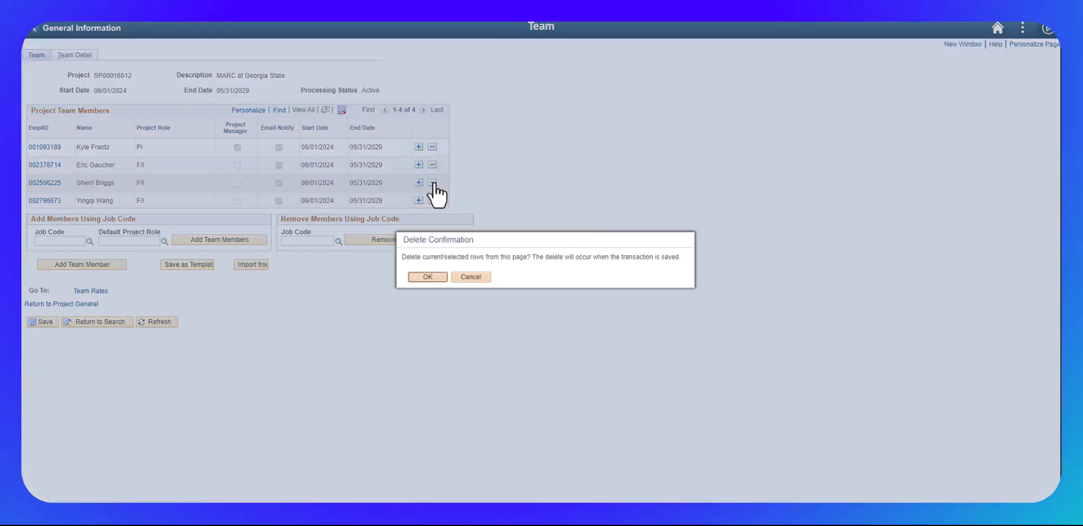
{"action": "left_click", "coordinate": [422, 276]}
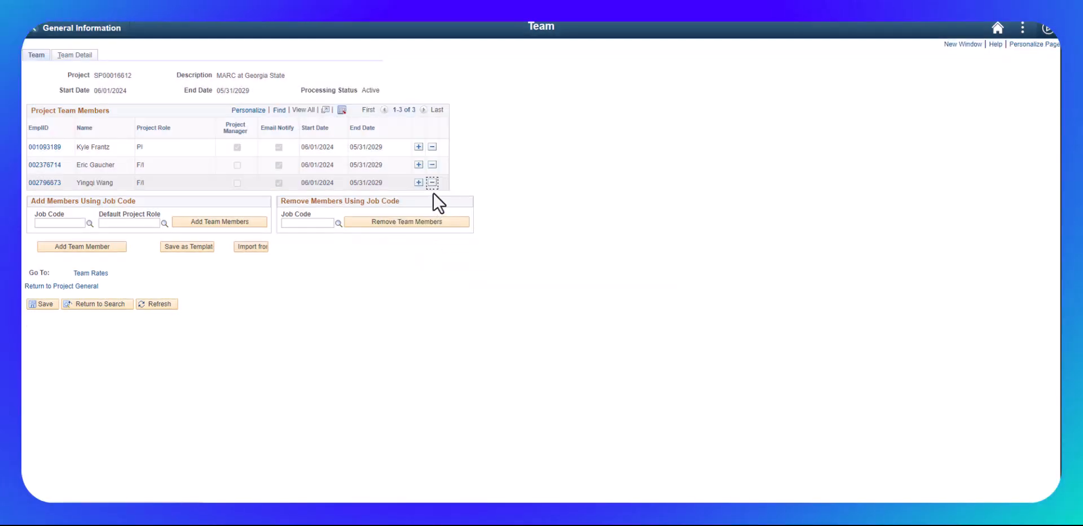
{"action": "left_click", "coordinate": [432, 182]}
{"action": "left_click", "coordinate": [428, 277]}
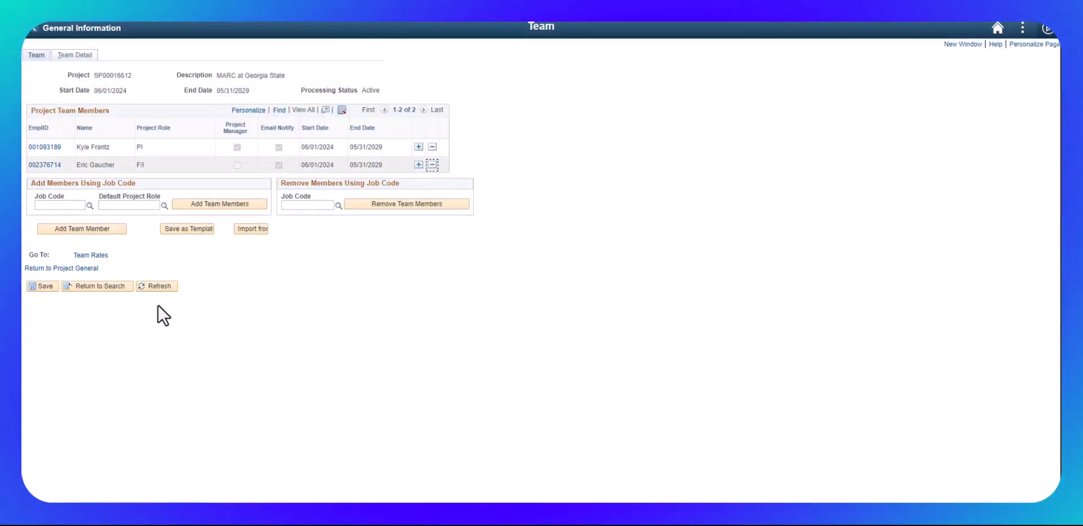
{"action": "left_click", "coordinate": [37, 286]}
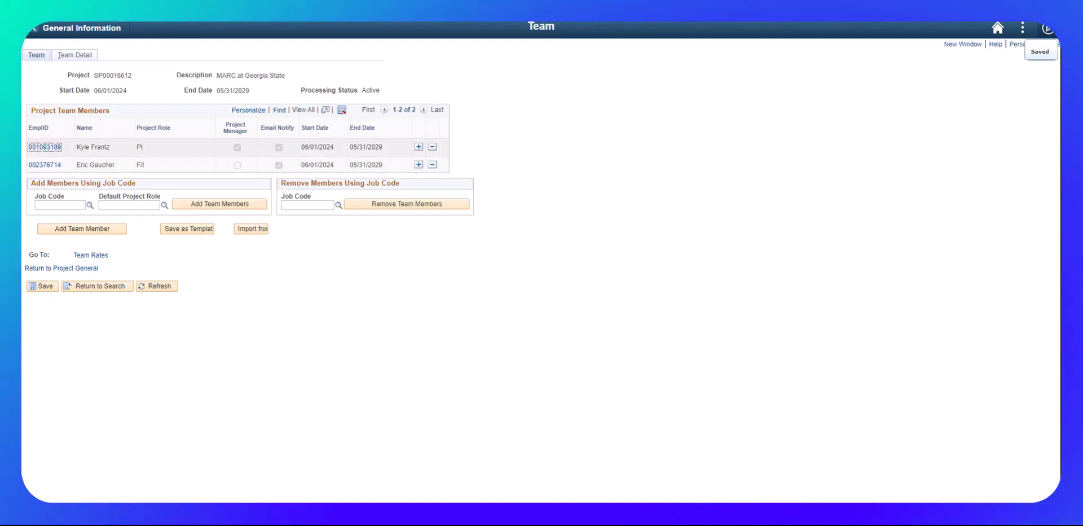
Set the PI's calendar-year effort to 7.50 and save the team detail
{"action": "left_click", "coordinate": [46, 147]}
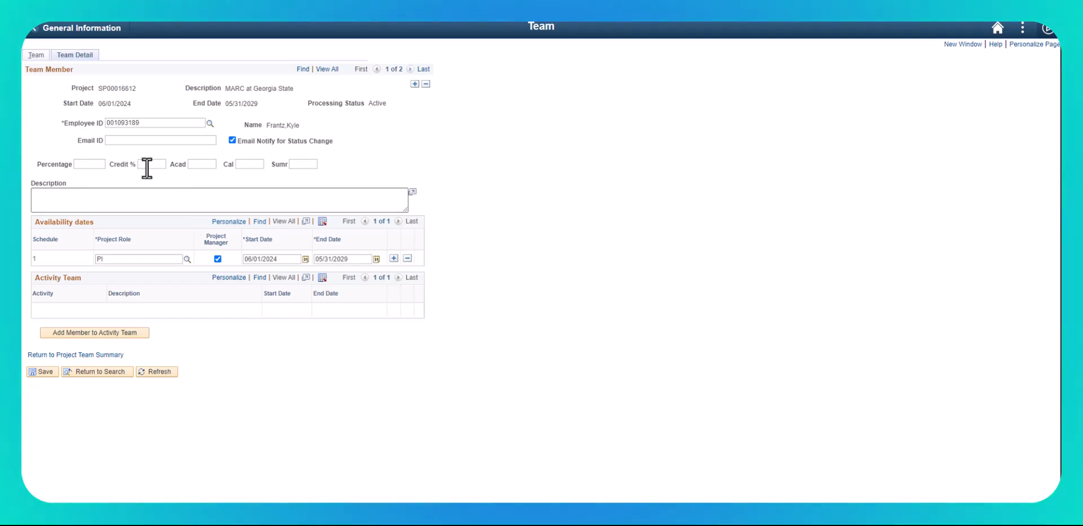
{"action": "left_click", "coordinate": [242, 165]}
{"action": "type", "text": "7"}
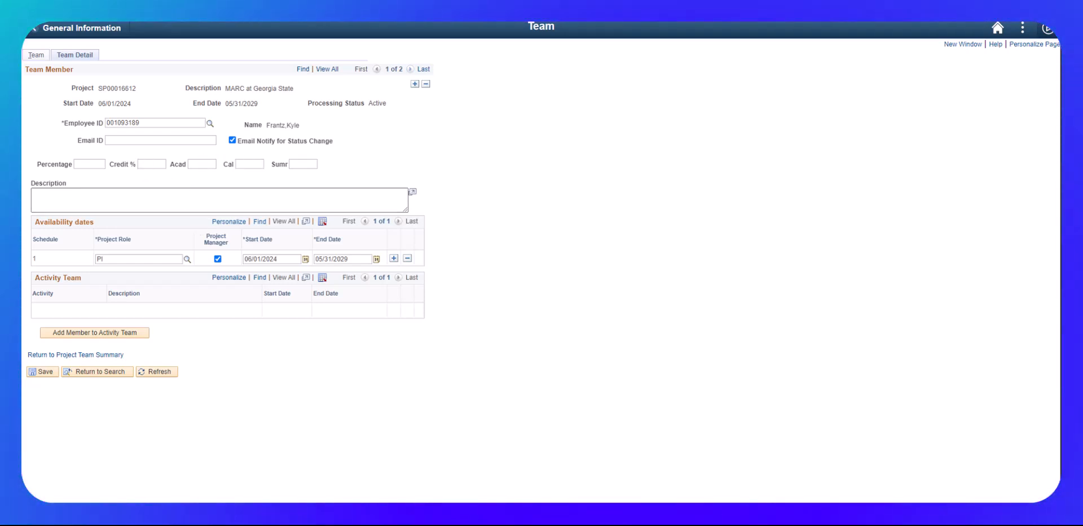
{"action": "type", "text": ".5"}
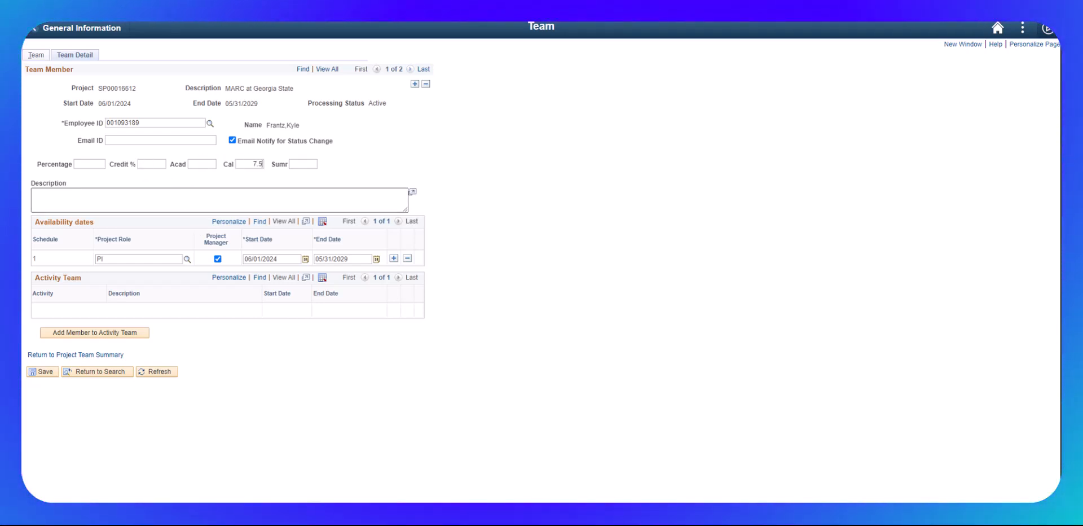
{"action": "left_click", "coordinate": [42, 371]}
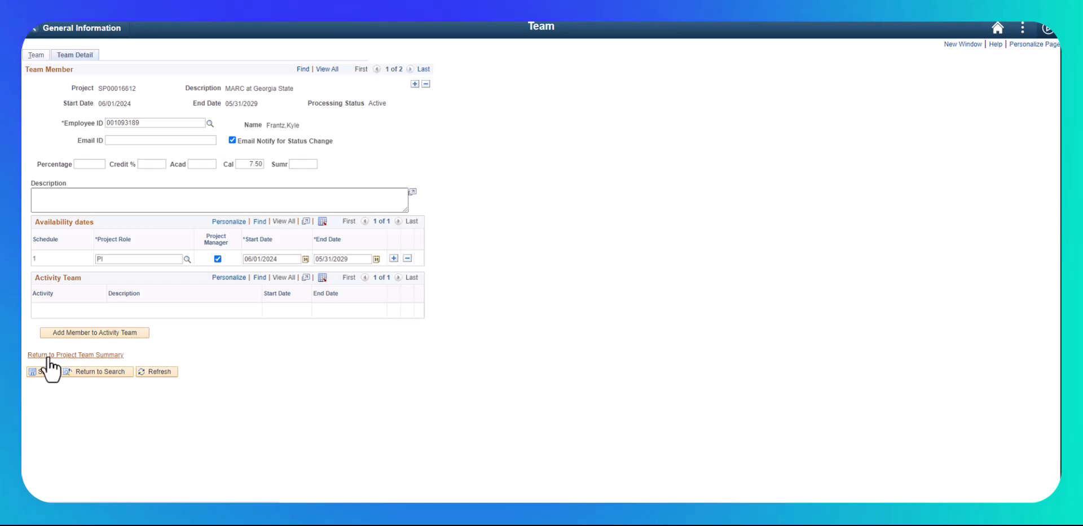
{"action": "left_click", "coordinate": [48, 354]}
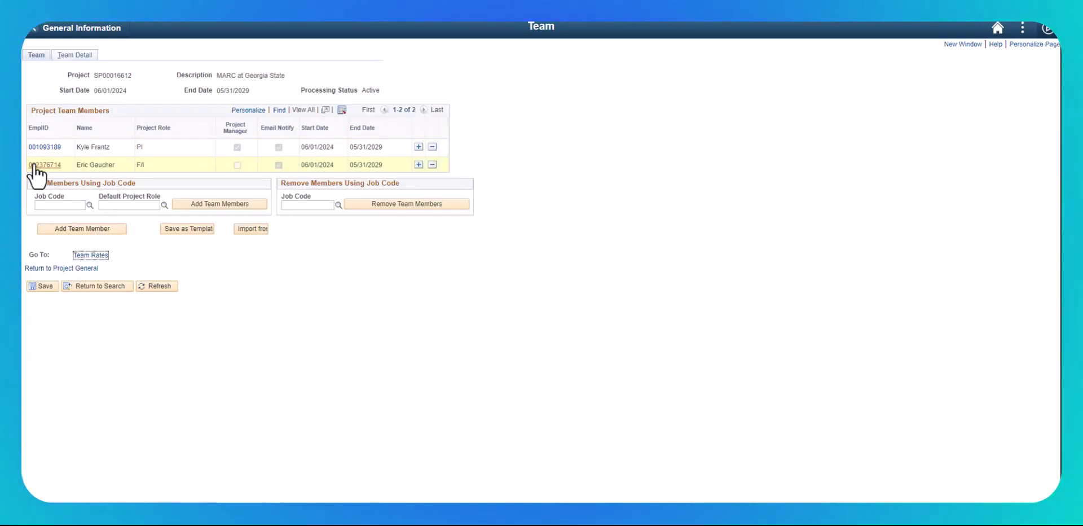
Change the second team member's project role to CPI and save the project team
{"action": "left_click", "coordinate": [35, 166]}
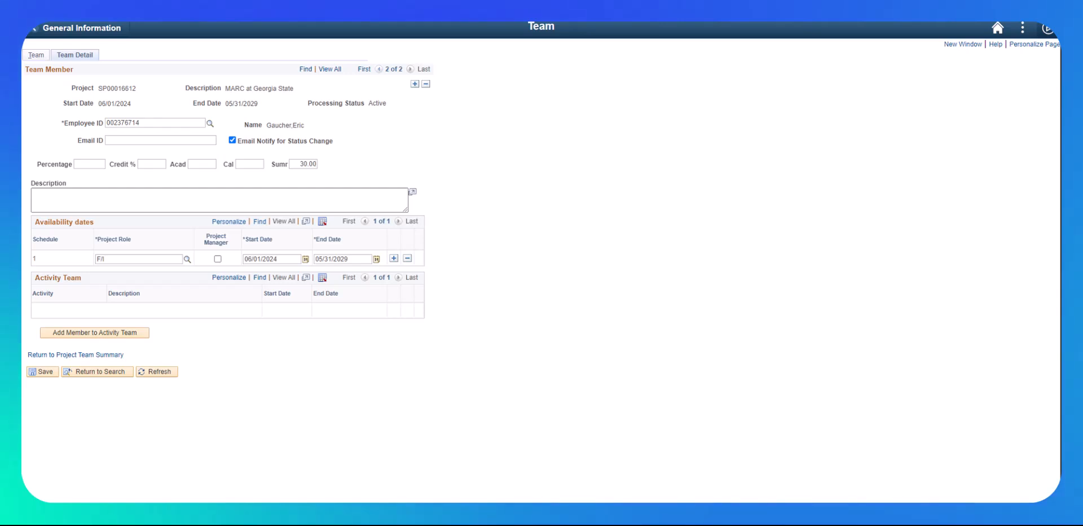
{"action": "left_click", "coordinate": [186, 259]}
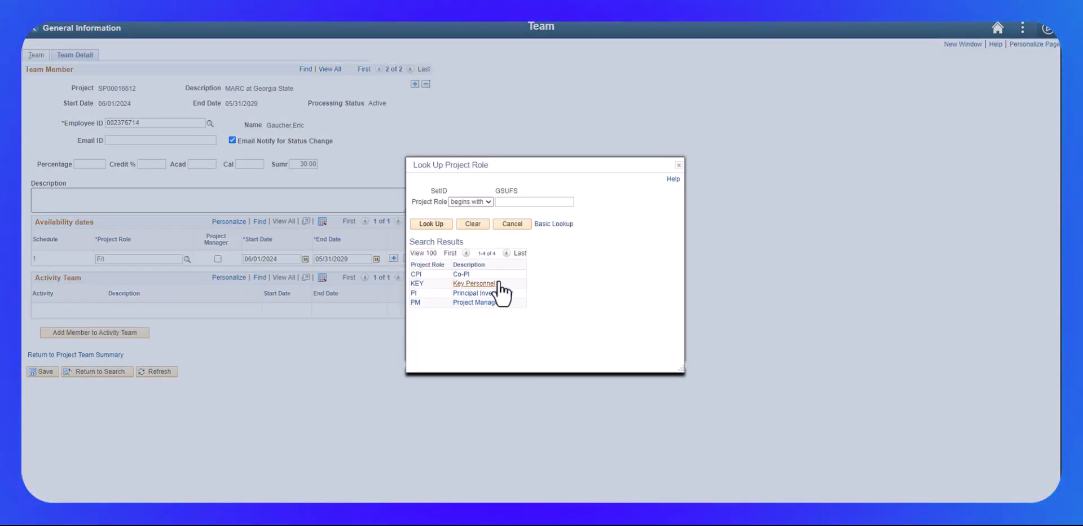
{"action": "left_click", "coordinate": [460, 274]}
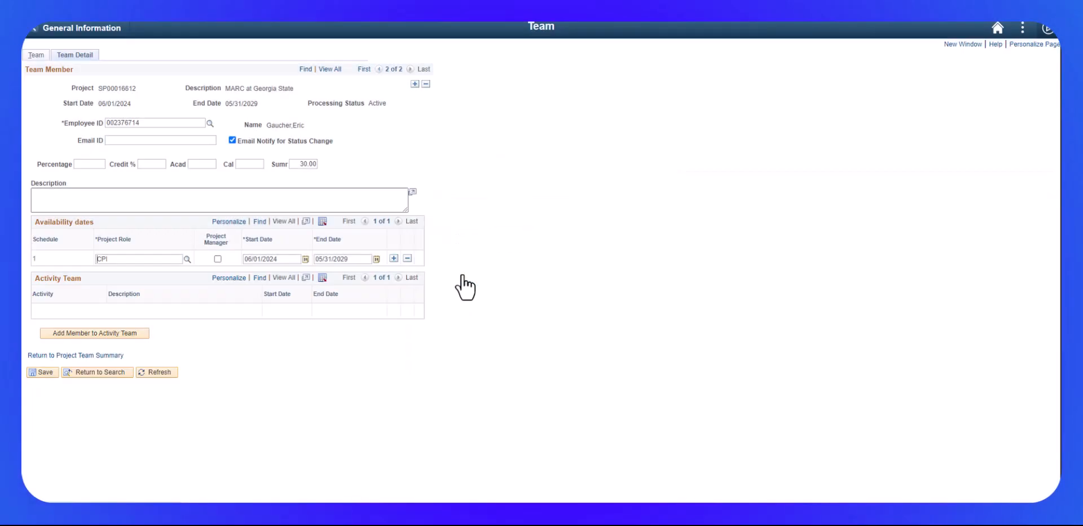
{"action": "left_click", "coordinate": [37, 372]}
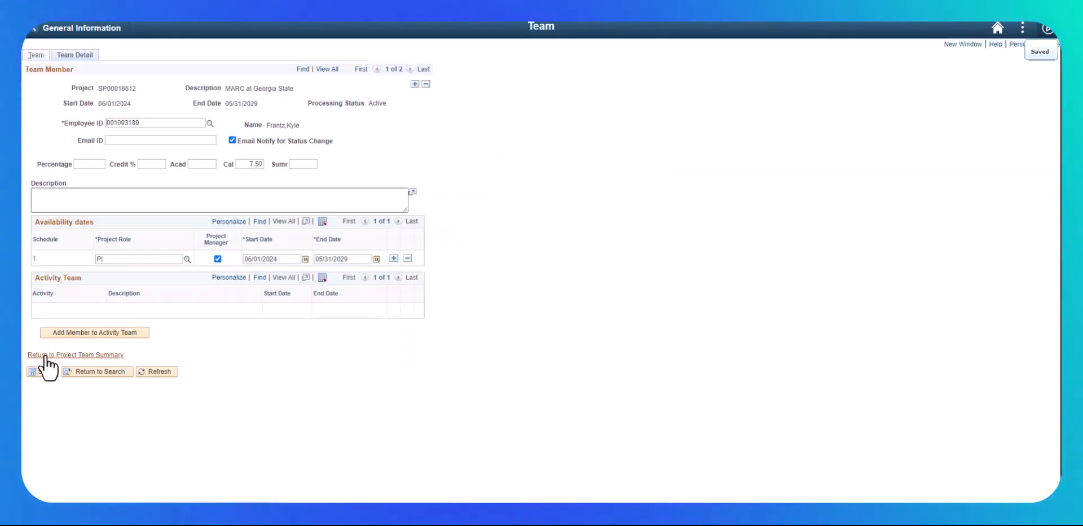
{"action": "left_click", "coordinate": [45, 356]}
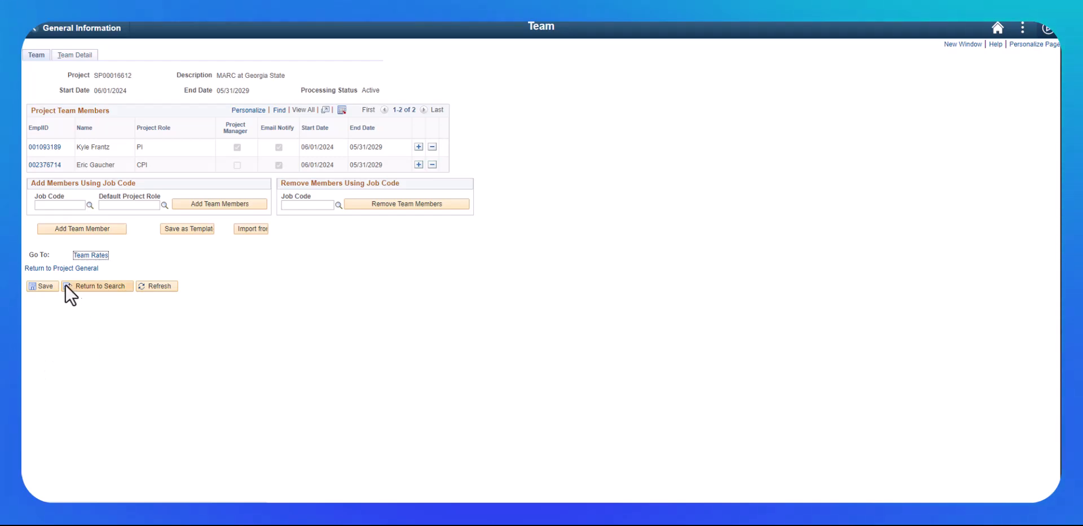
{"action": "left_click", "coordinate": [47, 285]}
Save the project's general information and return to the award's Funding page
{"action": "left_click", "coordinate": [62, 269]}
{"action": "left_click", "coordinate": [36, 381]}
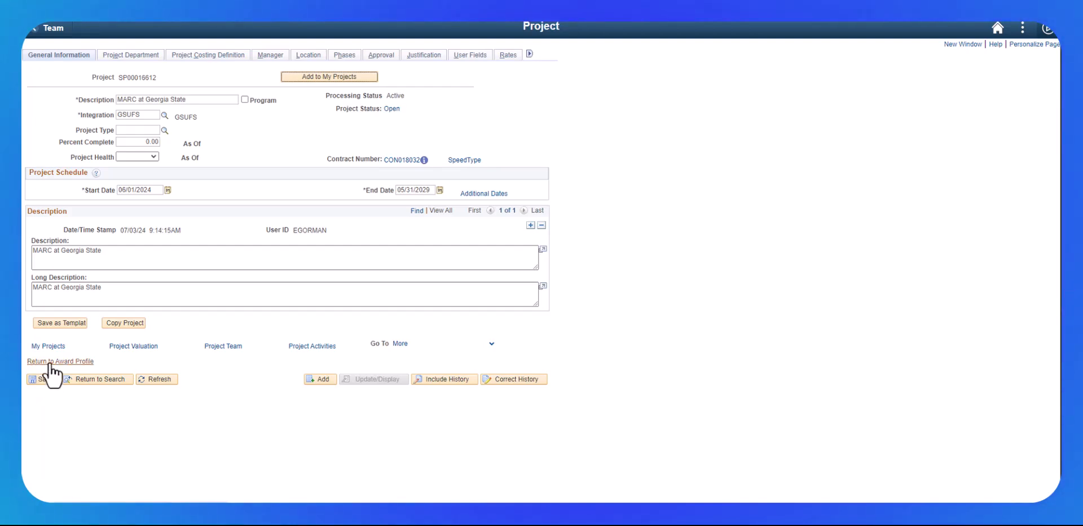
{"action": "left_click", "coordinate": [50, 362]}
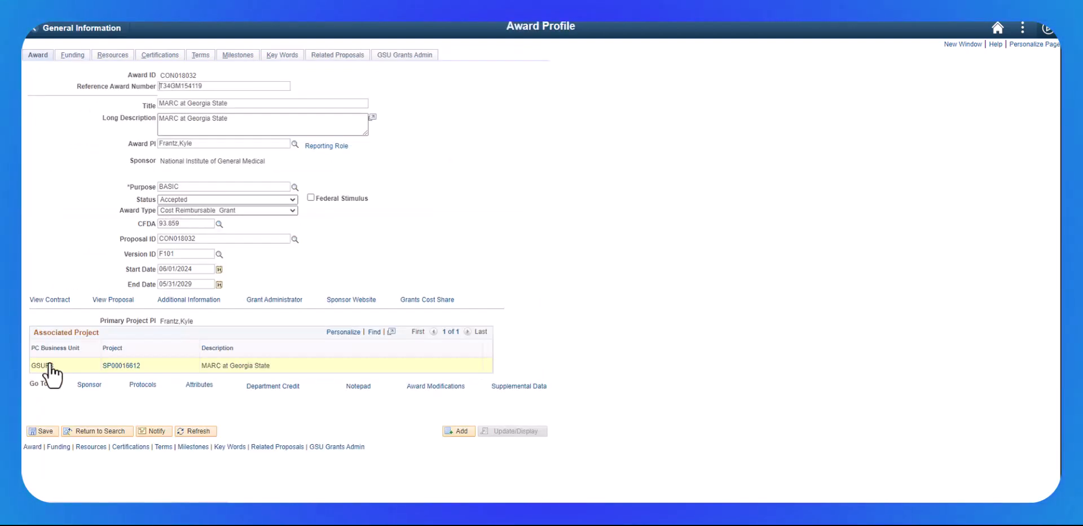
{"action": "left_click", "coordinate": [41, 431]}
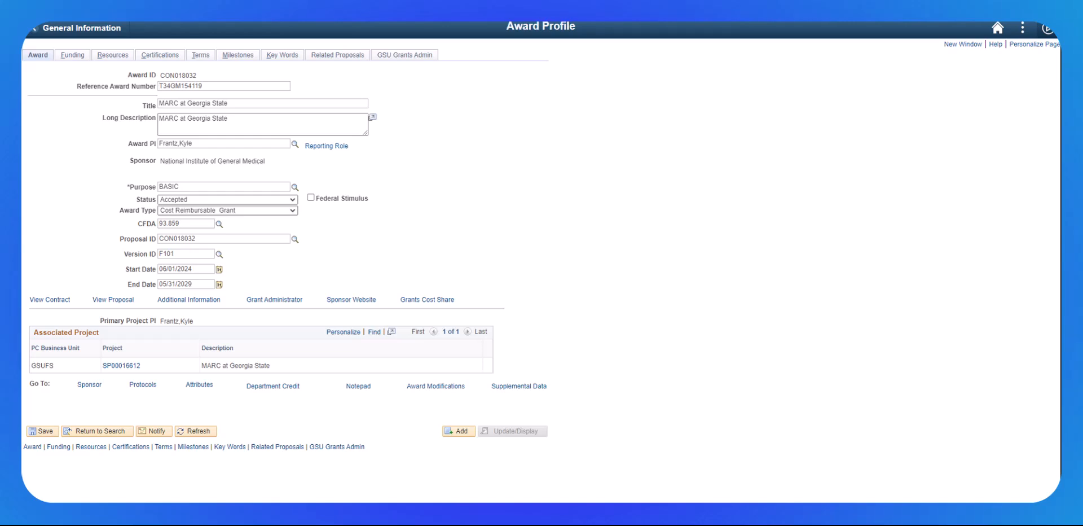
{"action": "left_click", "coordinate": [75, 55]}
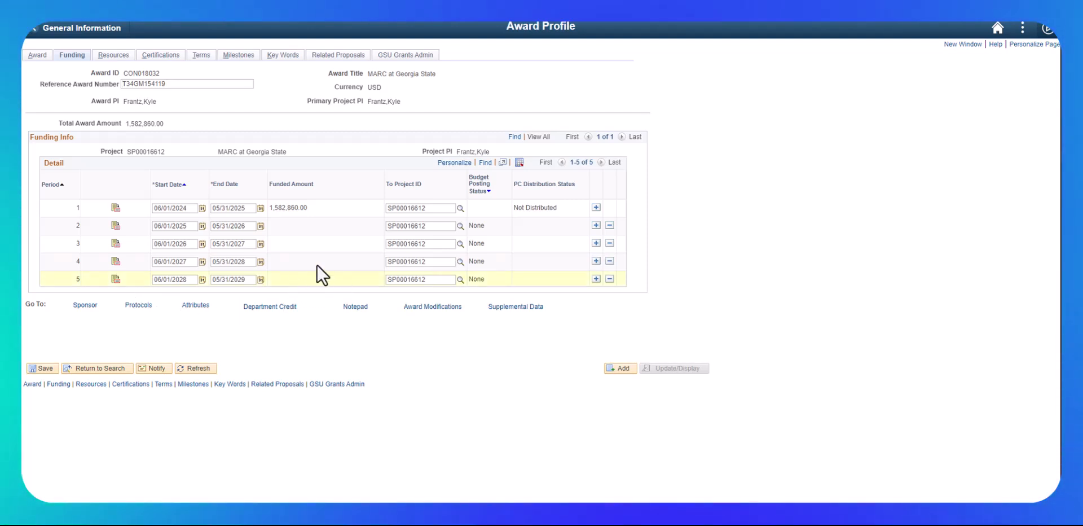
Delete funding periods 5, 4, 3 and 2, confirming each removal
{"action": "left_click", "coordinate": [609, 279]}
{"action": "left_click", "coordinate": [421, 277]}
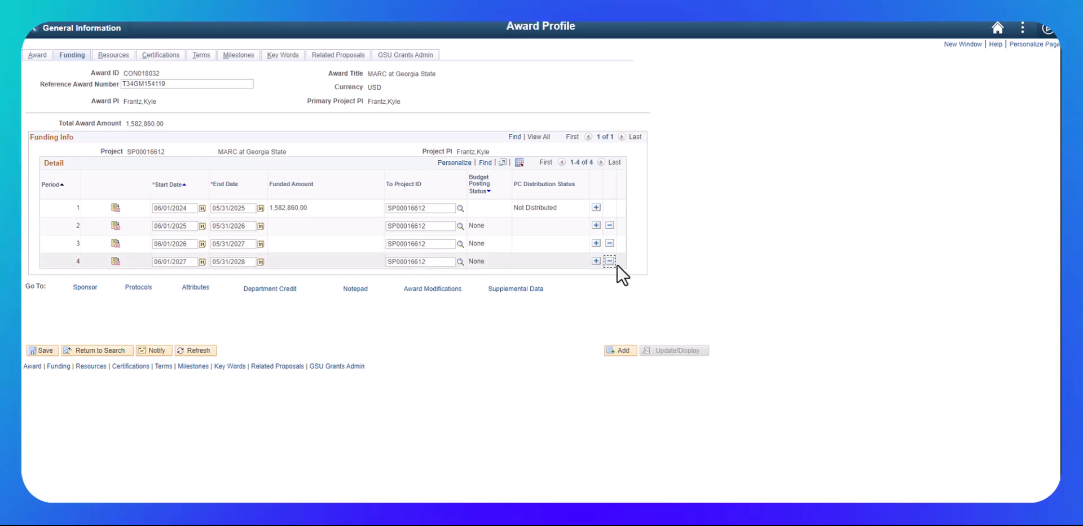
{"action": "left_click", "coordinate": [610, 261]}
{"action": "left_click", "coordinate": [425, 276]}
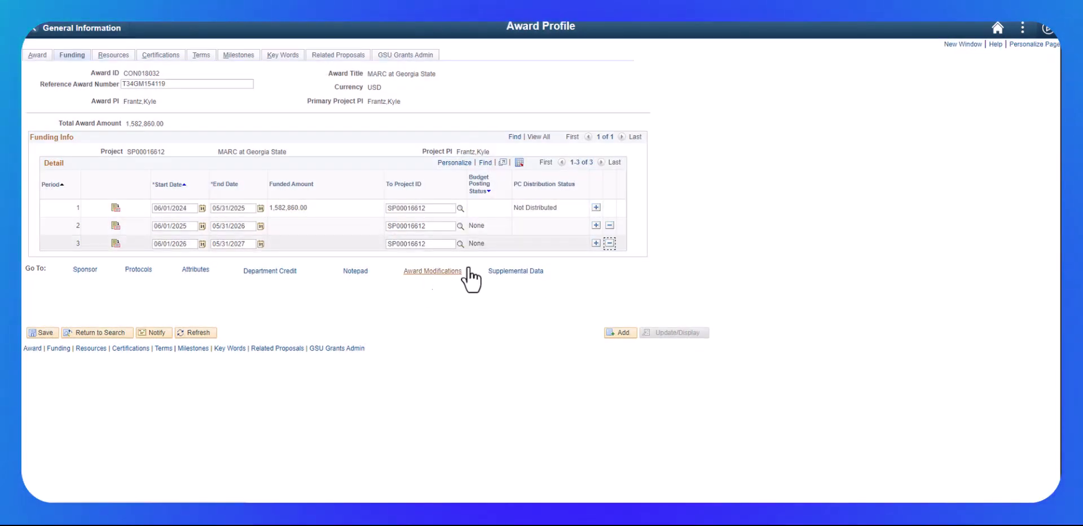
{"action": "left_click", "coordinate": [610, 244]}
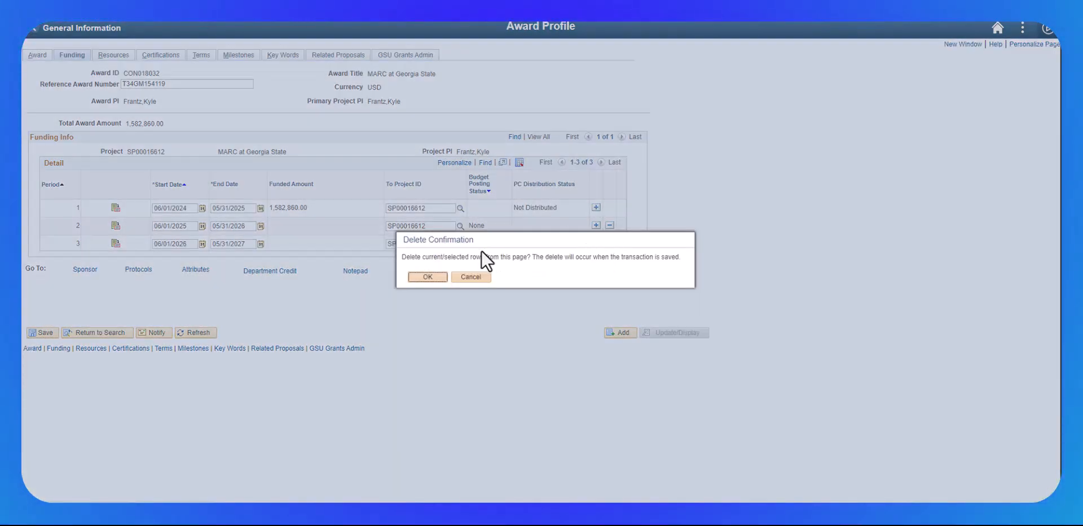
{"action": "left_click", "coordinate": [425, 277]}
{"action": "left_click", "coordinate": [610, 225]}
{"action": "left_click", "coordinate": [425, 275]}
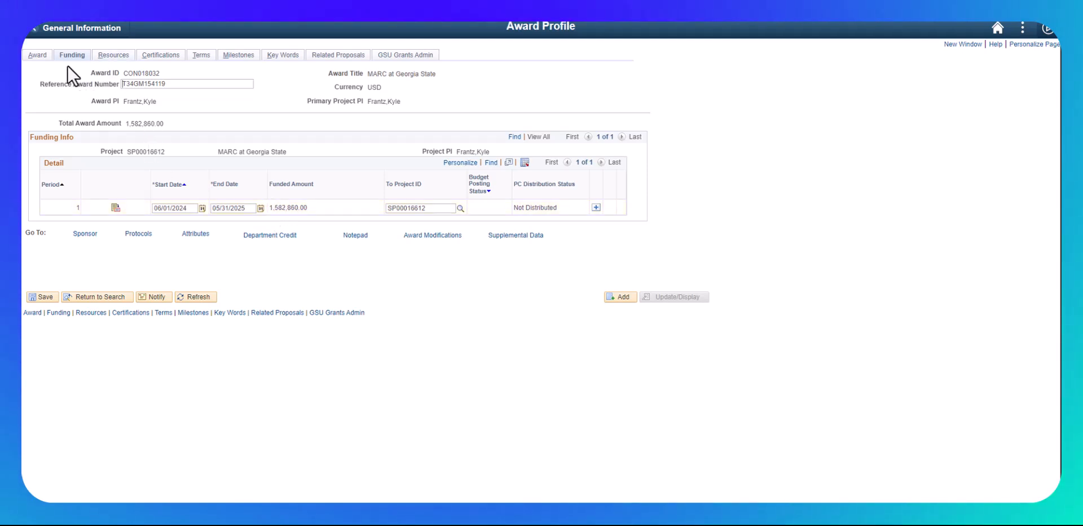
On the Award page, answer the save warning and save the funding changes
{"action": "left_click", "coordinate": [37, 56]}
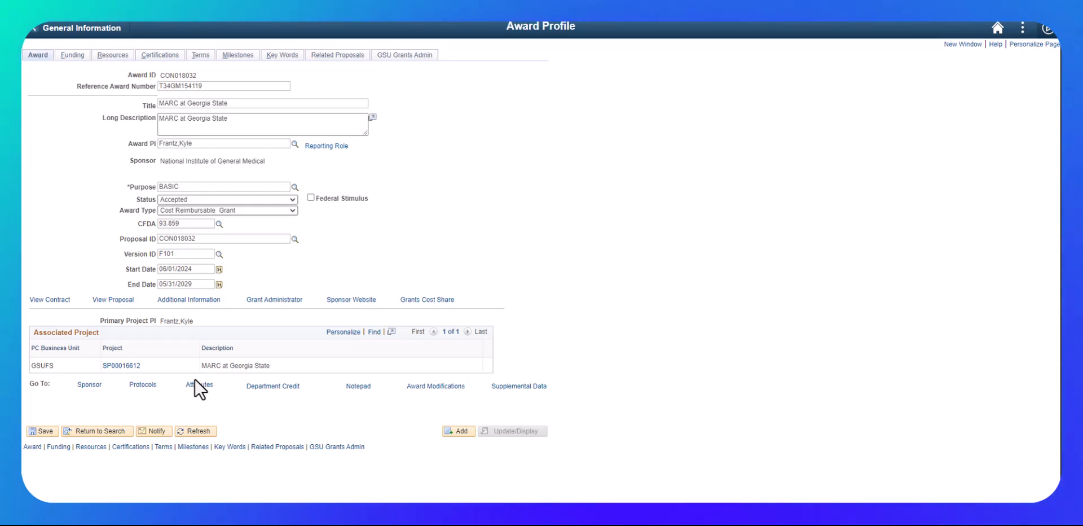
{"action": "left_click", "coordinate": [119, 366]}
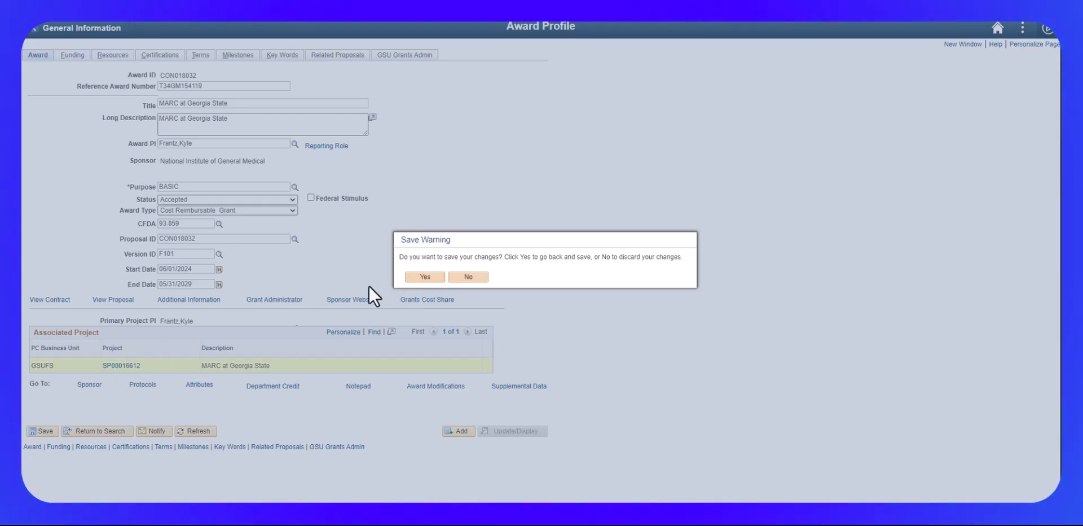
{"action": "left_click", "coordinate": [457, 276]}
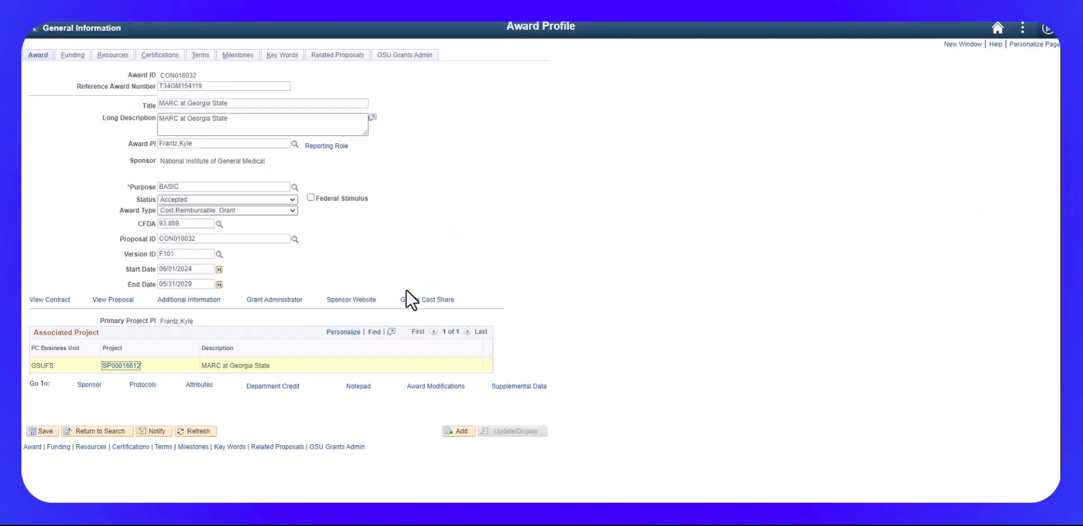
{"action": "left_click", "coordinate": [39, 432]}
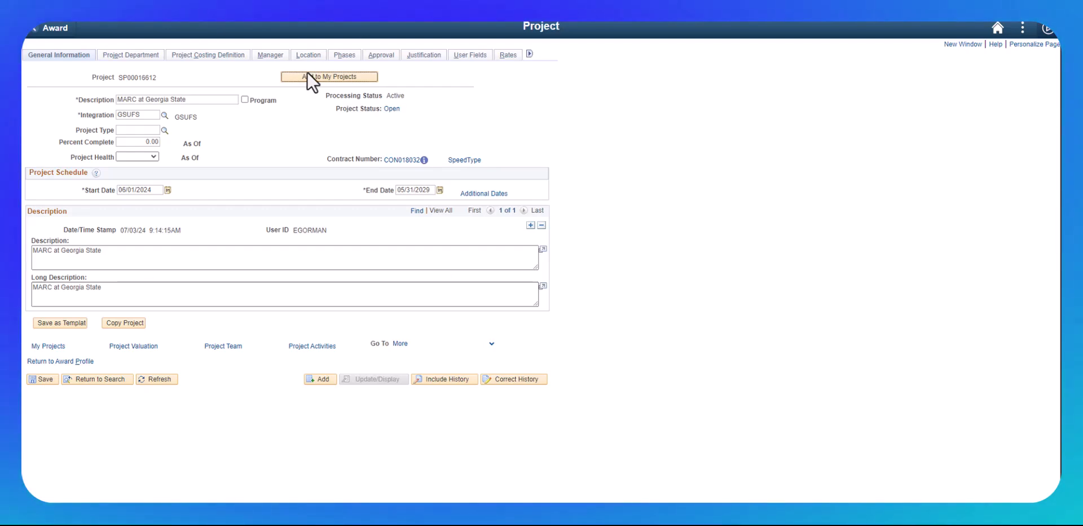
Prefix 'Y1' to the project's Description, description text and Long Description fields
{"action": "left_click", "coordinate": [117, 100]}
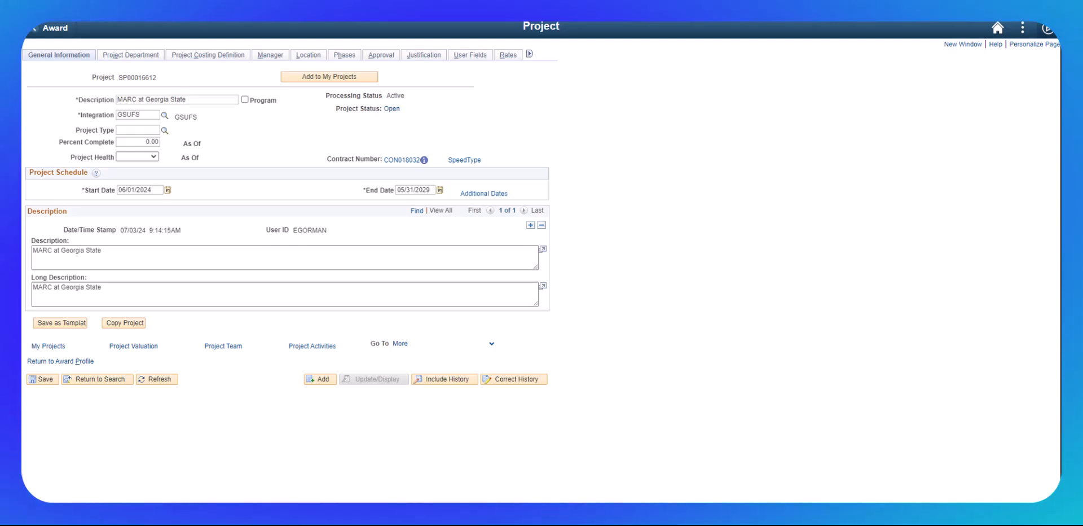
{"action": "type", "text": "Y1"}
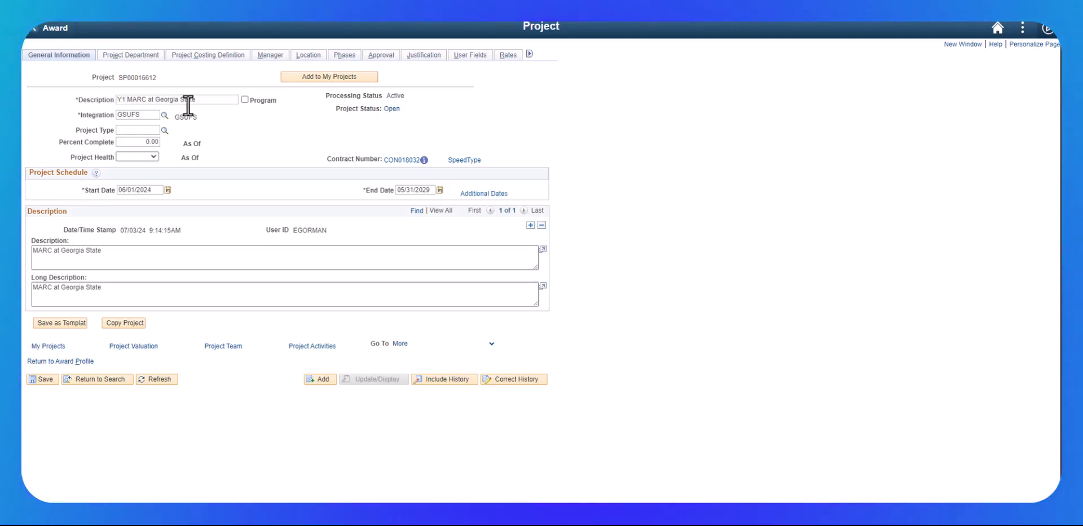
{"action": "left_click", "coordinate": [33, 253]}
{"action": "type", "text": "Y1"}
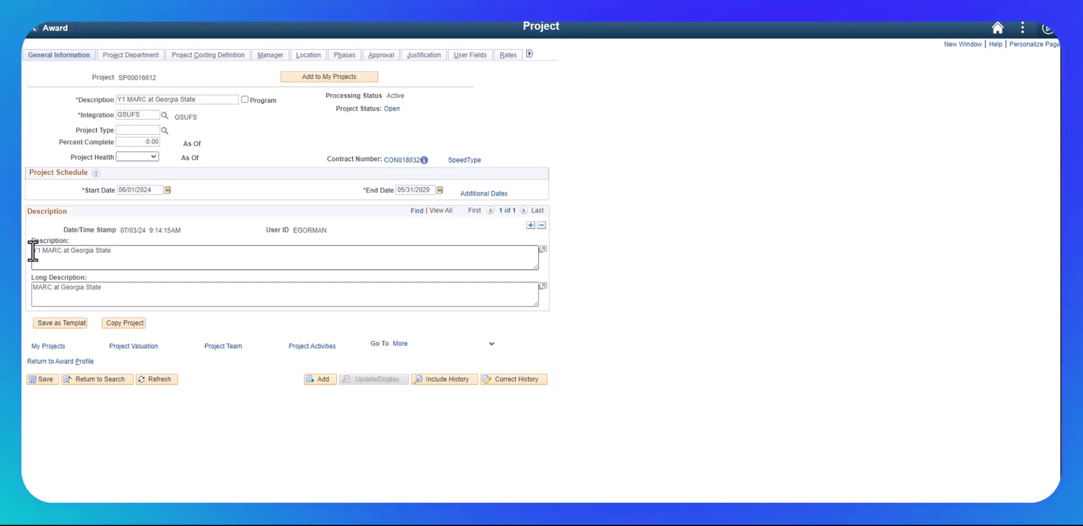
{"action": "left_click", "coordinate": [33, 288]}
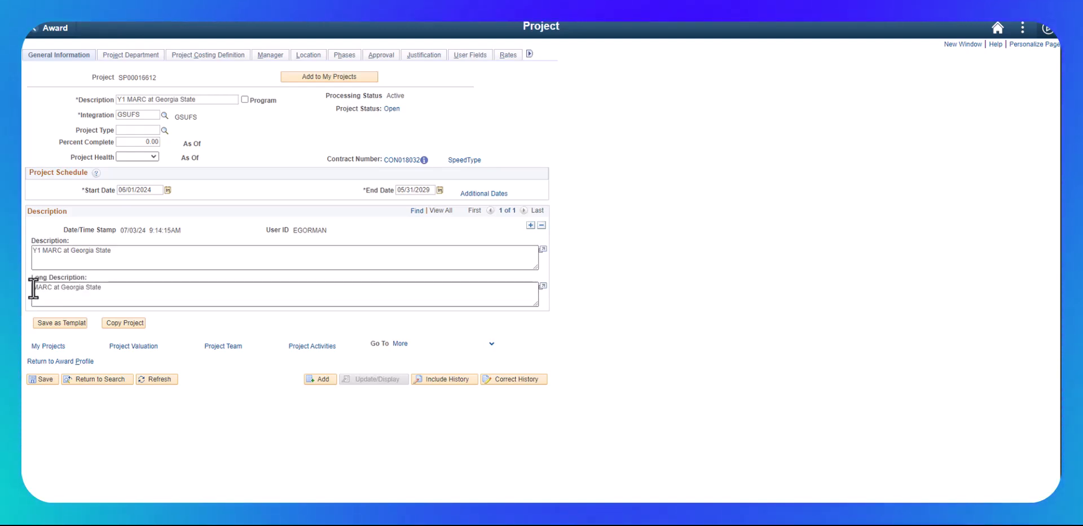
{"action": "type", "text": "Y1"}
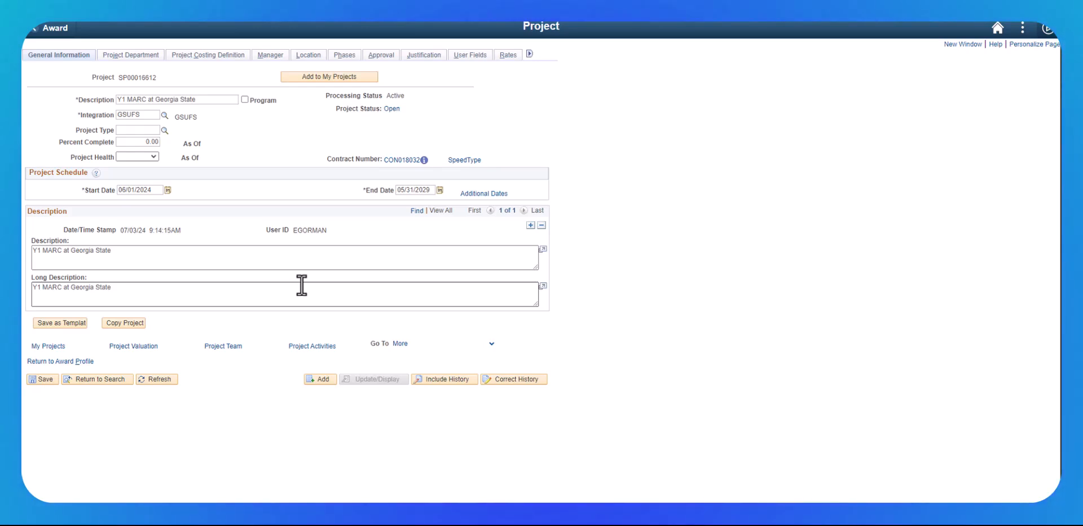
Set project type GSURF Federal Exchange, save past the speedtype warning, and return to the award
{"action": "left_click", "coordinate": [44, 378]}
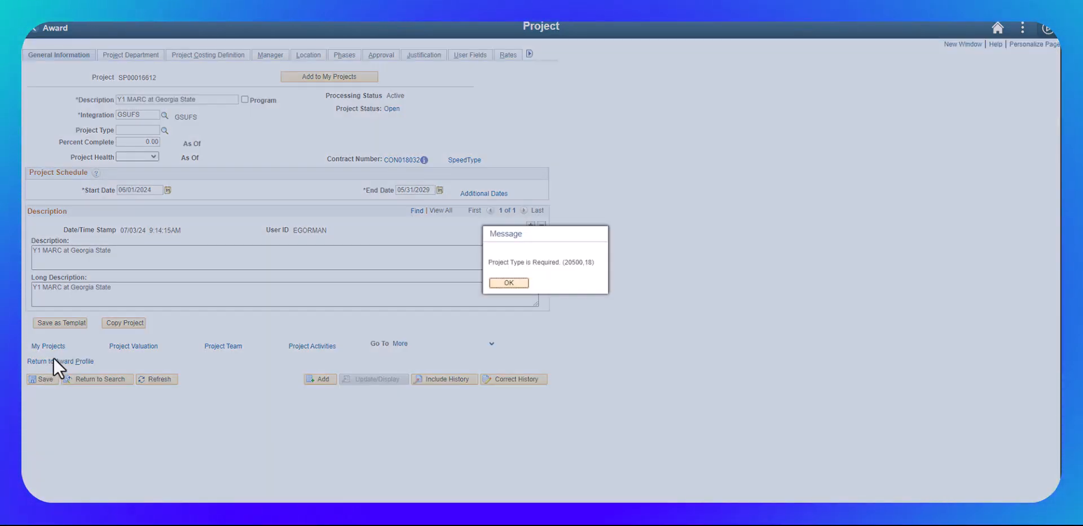
{"action": "left_click", "coordinate": [509, 282]}
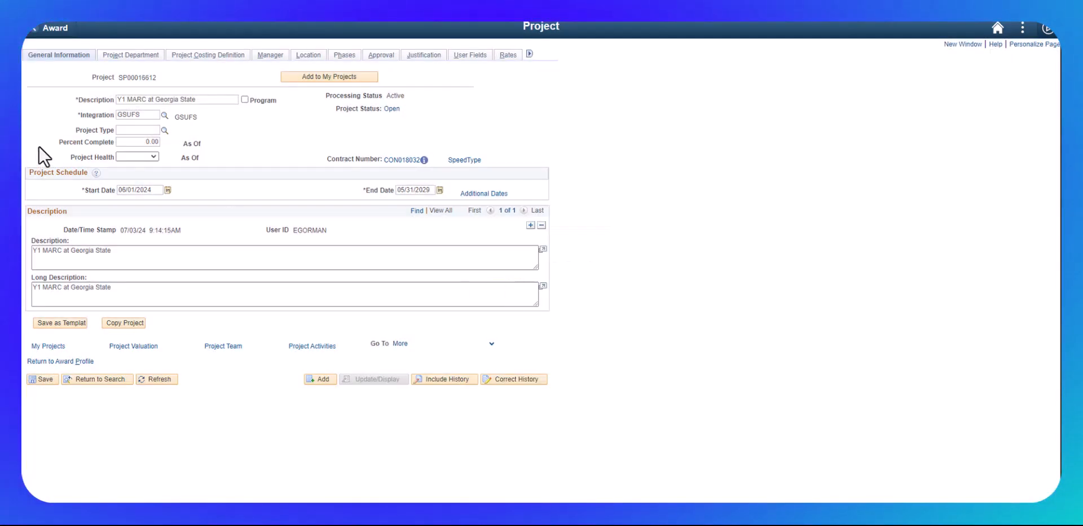
{"action": "left_click", "coordinate": [164, 130]}
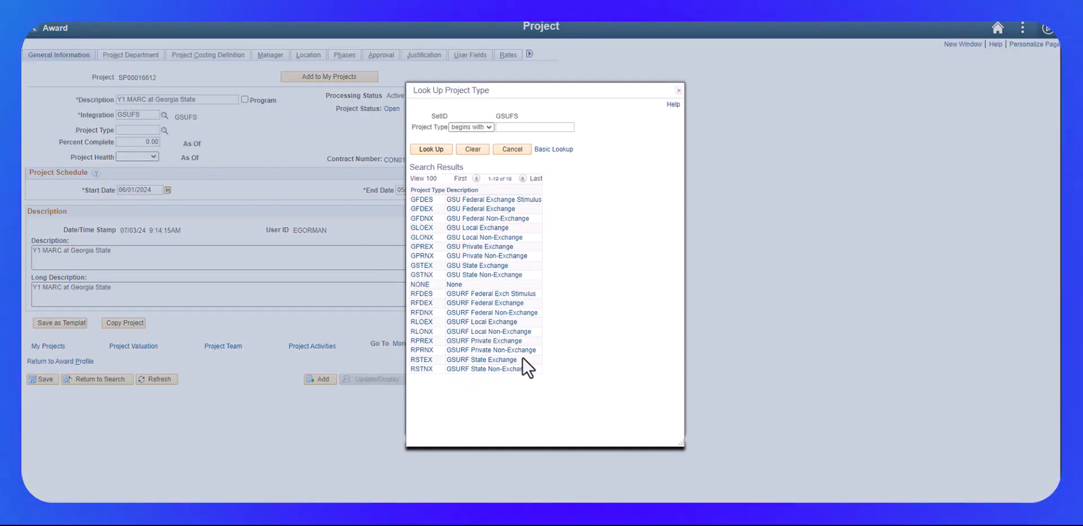
{"action": "left_click", "coordinate": [500, 305]}
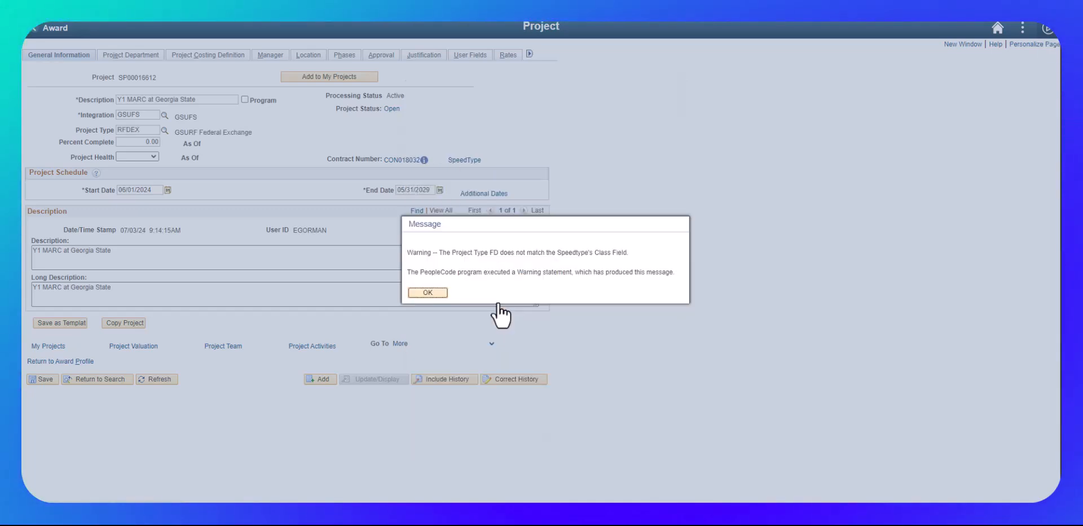
{"action": "left_click", "coordinate": [427, 292]}
{"action": "left_click", "coordinate": [39, 378]}
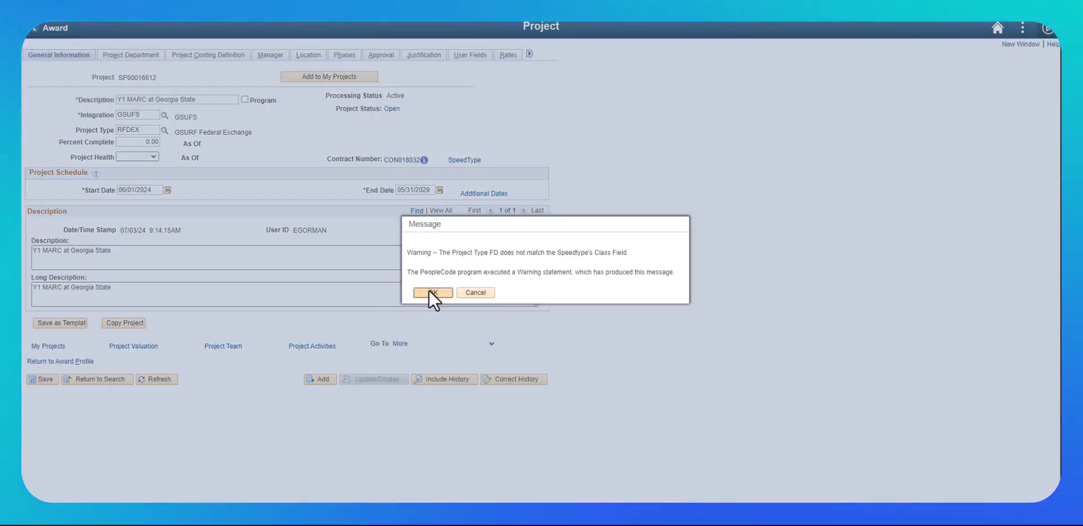
{"action": "left_click", "coordinate": [430, 292]}
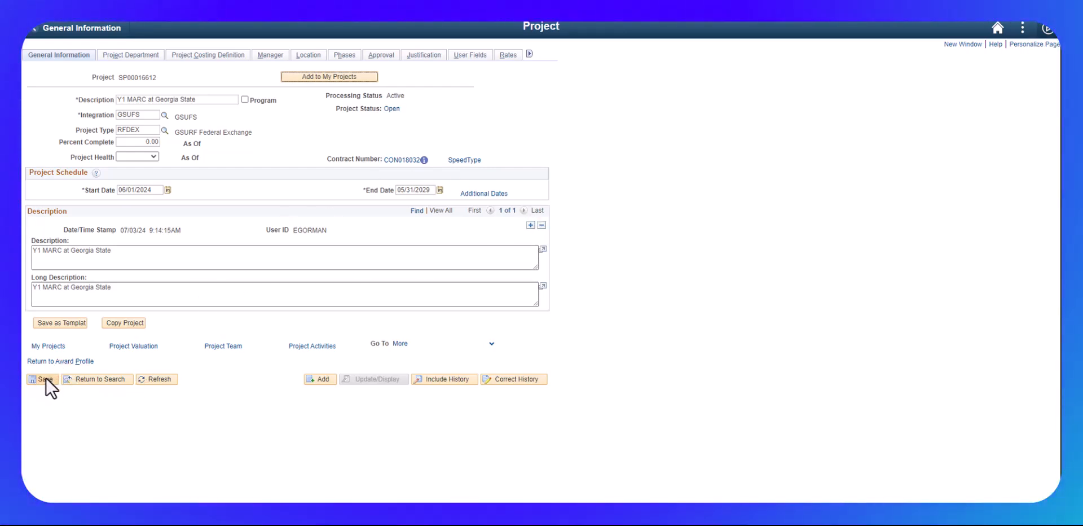
{"action": "left_click", "coordinate": [54, 362]}
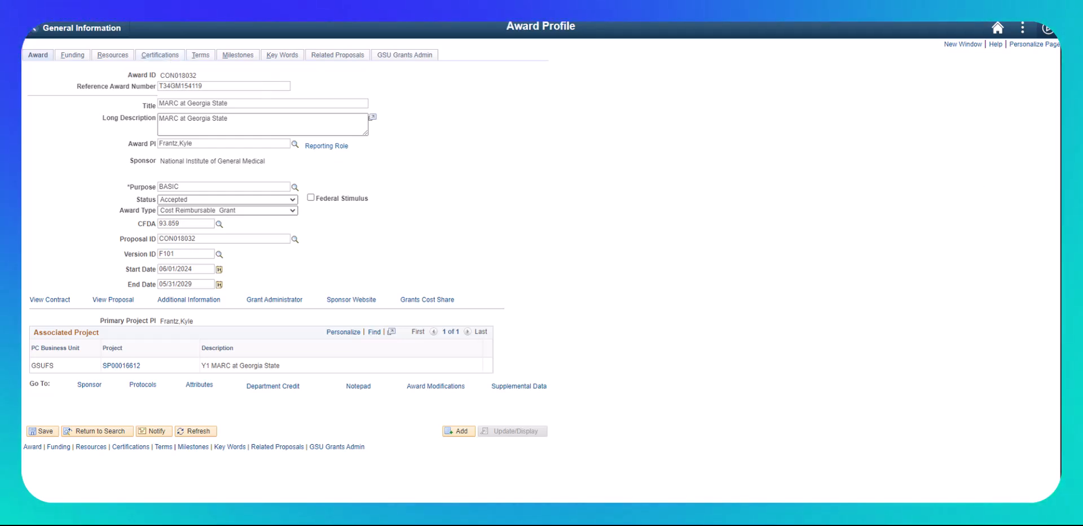
Add term PRGR explained 'Annual RPPRs due in ERA Commons', save, and insert a new term row
{"action": "left_click", "coordinate": [201, 56]}
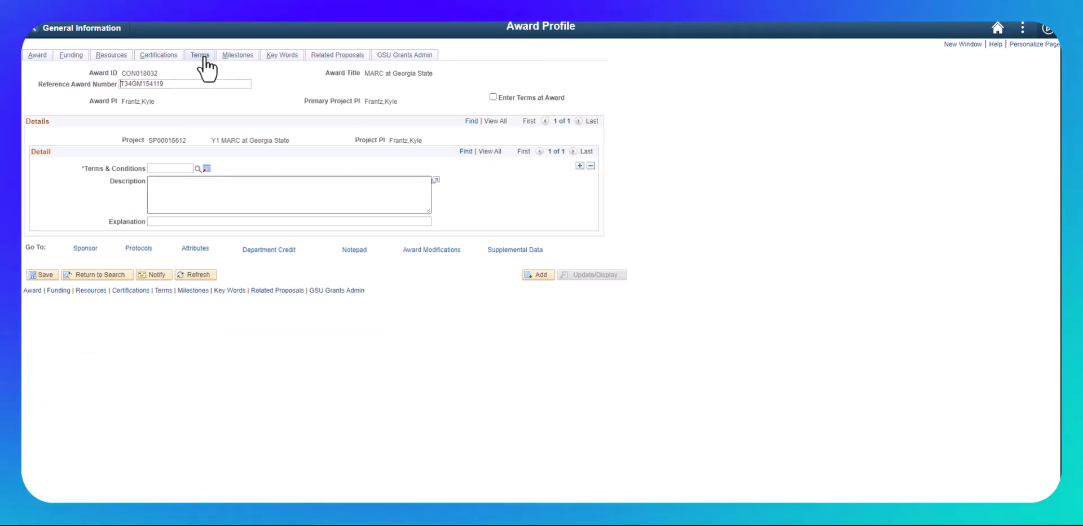
{"action": "left_click", "coordinate": [198, 168]}
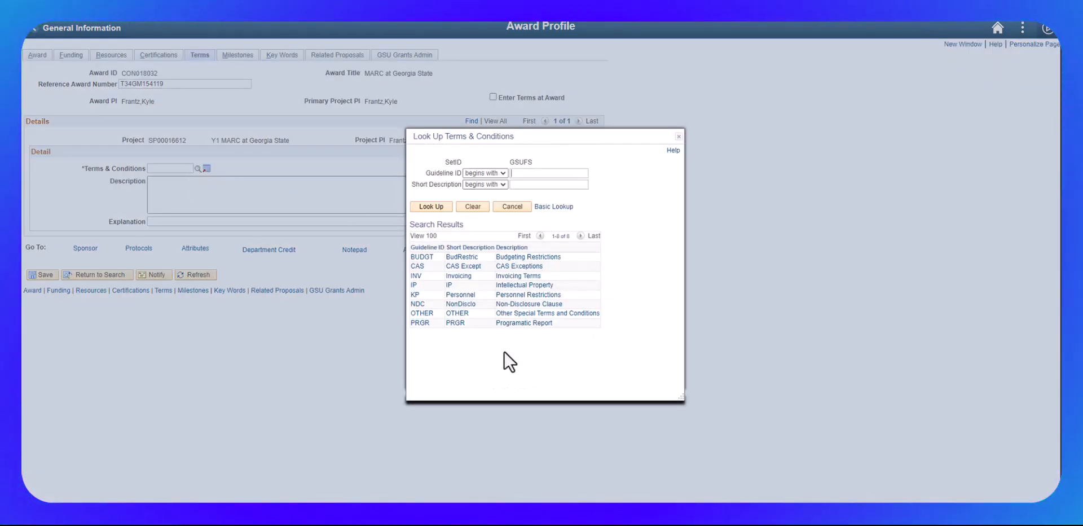
{"action": "left_click", "coordinate": [420, 322]}
{"action": "left_click", "coordinate": [162, 221]}
{"action": "type", "text": "Annual Pro"}
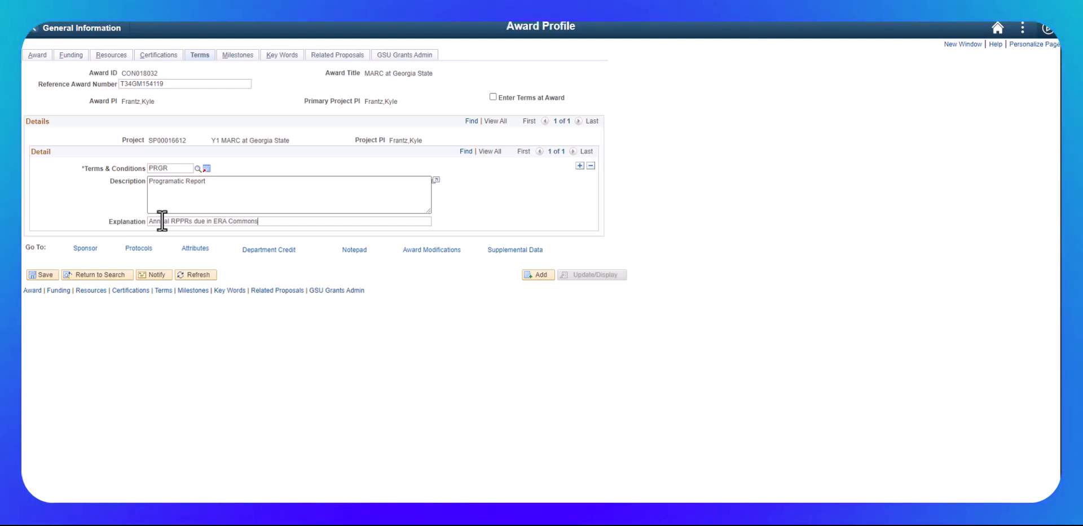
{"action": "left_click", "coordinate": [48, 274]}
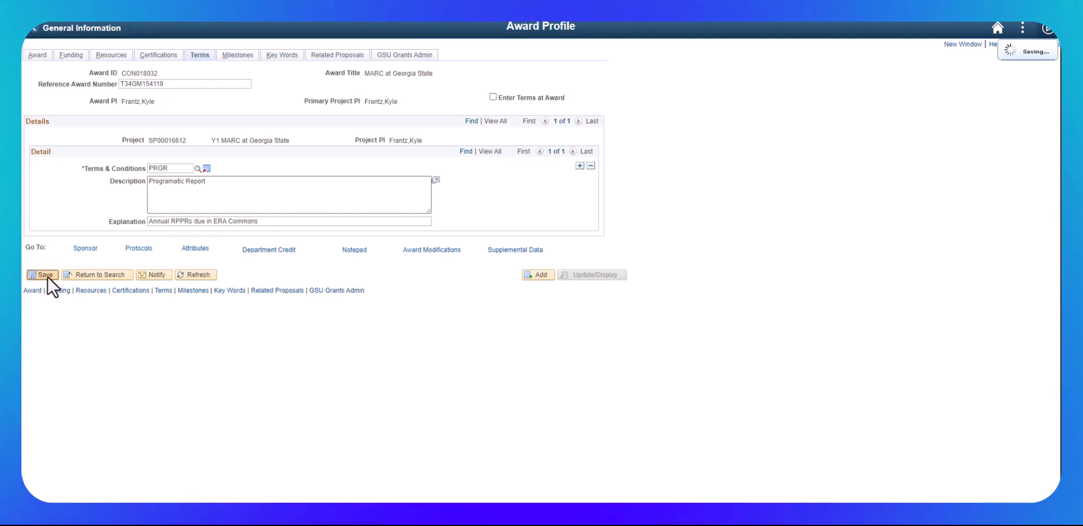
{"action": "left_click", "coordinate": [580, 166]}
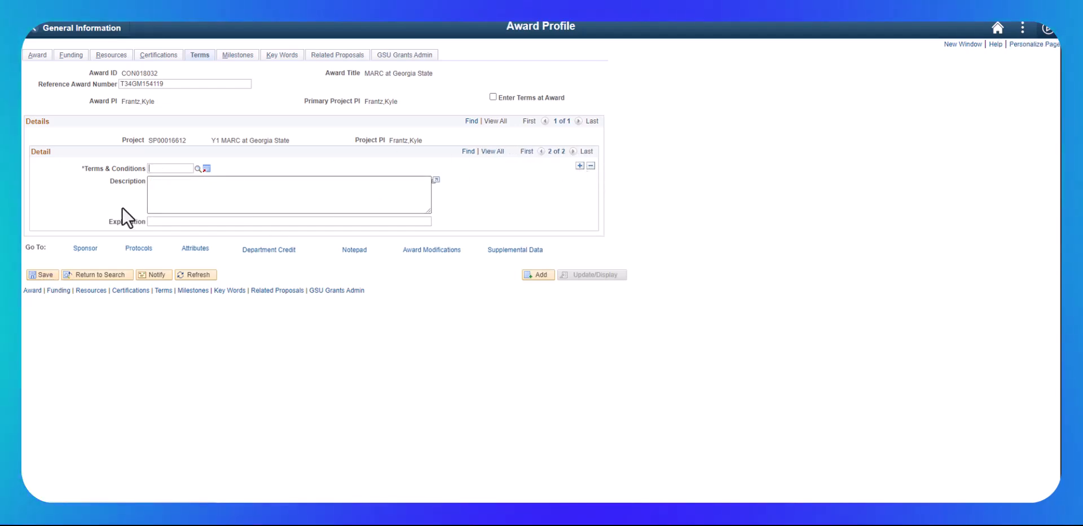
Select OTHER (Other Special Terms and Conditions) as the second award term
{"action": "left_click", "coordinate": [198, 168]}
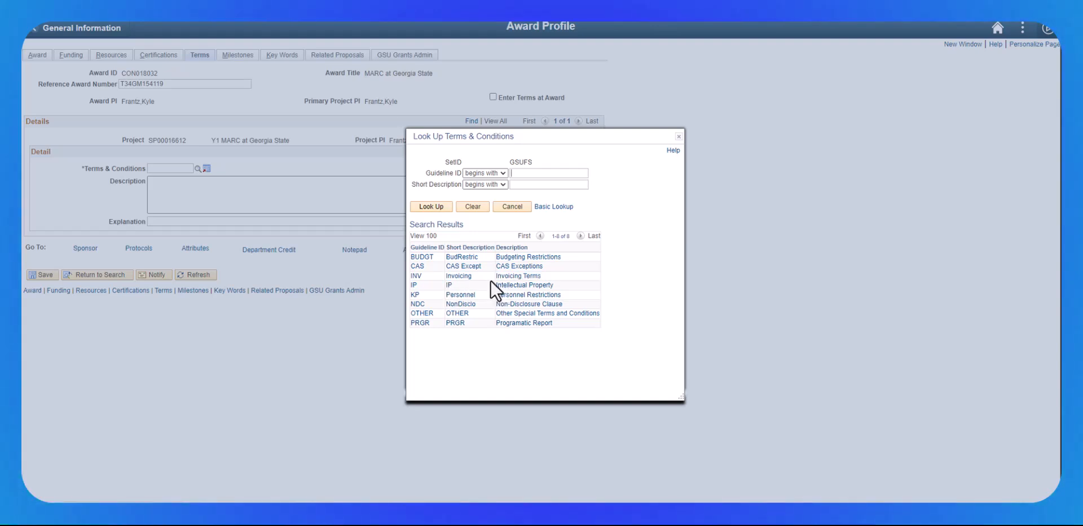
{"action": "left_click", "coordinate": [423, 313]}
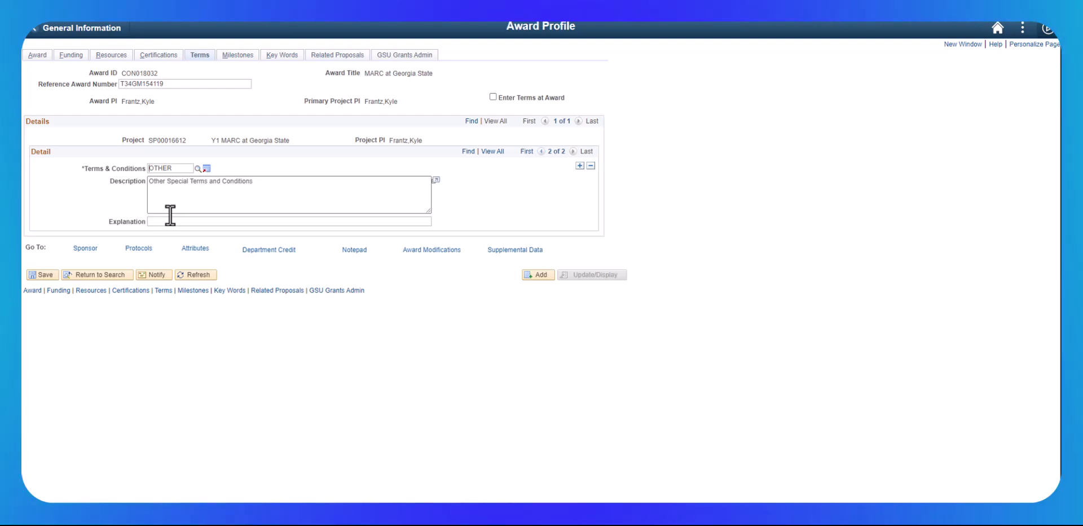
{"action": "left_click", "coordinate": [197, 168]}
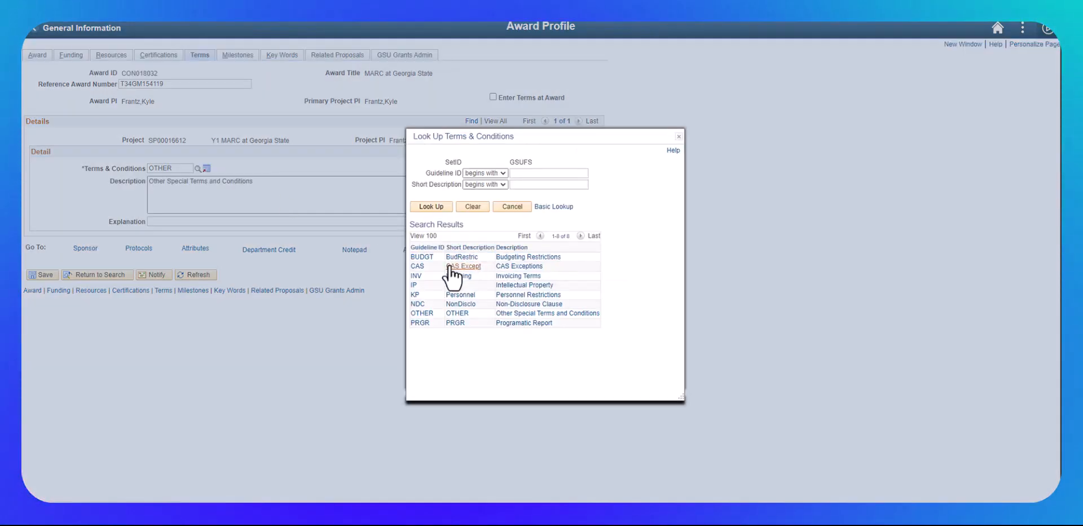
{"action": "left_click", "coordinate": [673, 151]}
Explain the OTHER term as 'Prior approval required for carryover', save, and add a third term row
{"action": "left_click", "coordinate": [214, 221]}
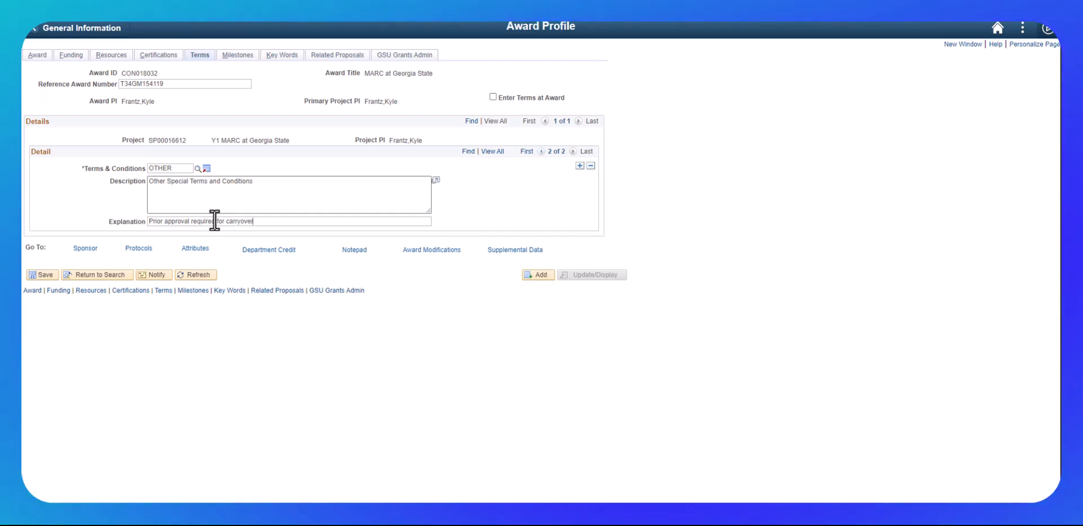
{"action": "left_click", "coordinate": [43, 274]}
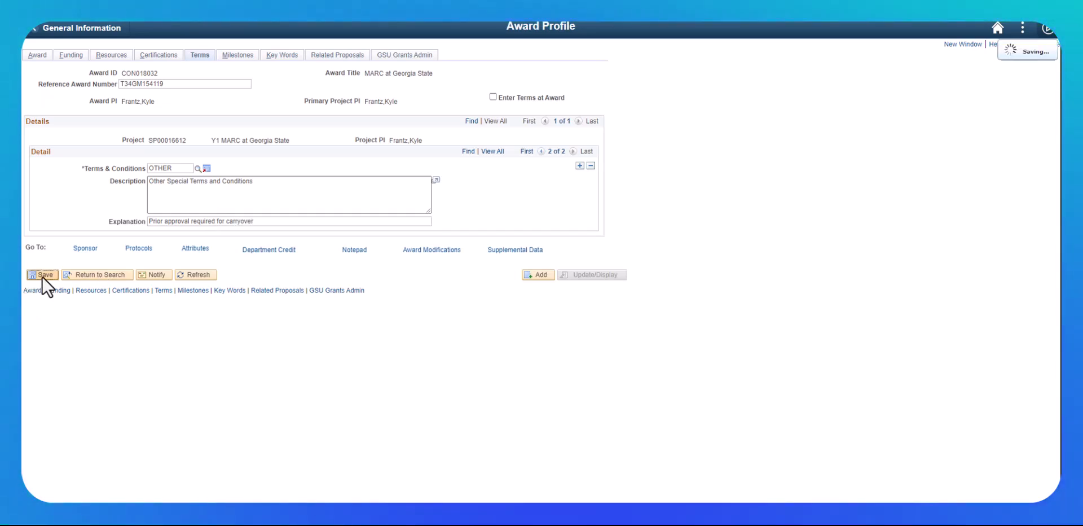
{"action": "left_click", "coordinate": [581, 165]}
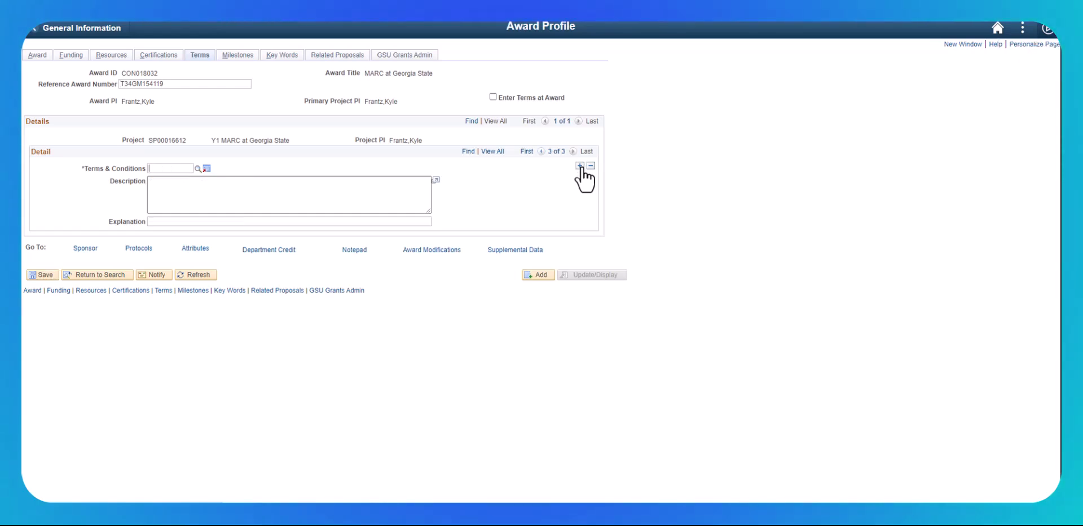
Choose the BUDGT Budgeting Restrictions term, explained as 'SRE Funds restricted and may not be rebudgeted for any other purpose'
{"action": "left_click", "coordinate": [196, 169]}
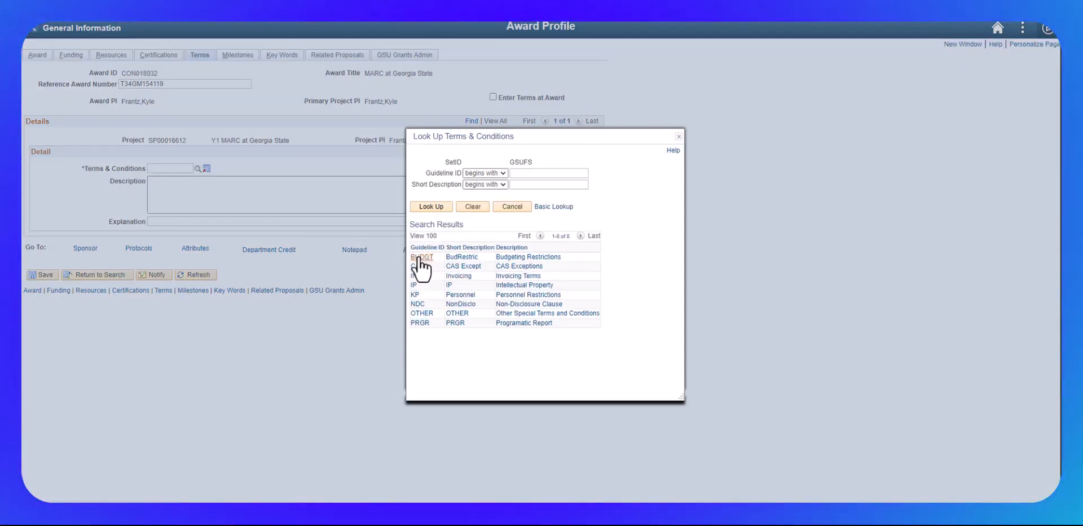
{"action": "left_click", "coordinate": [420, 258]}
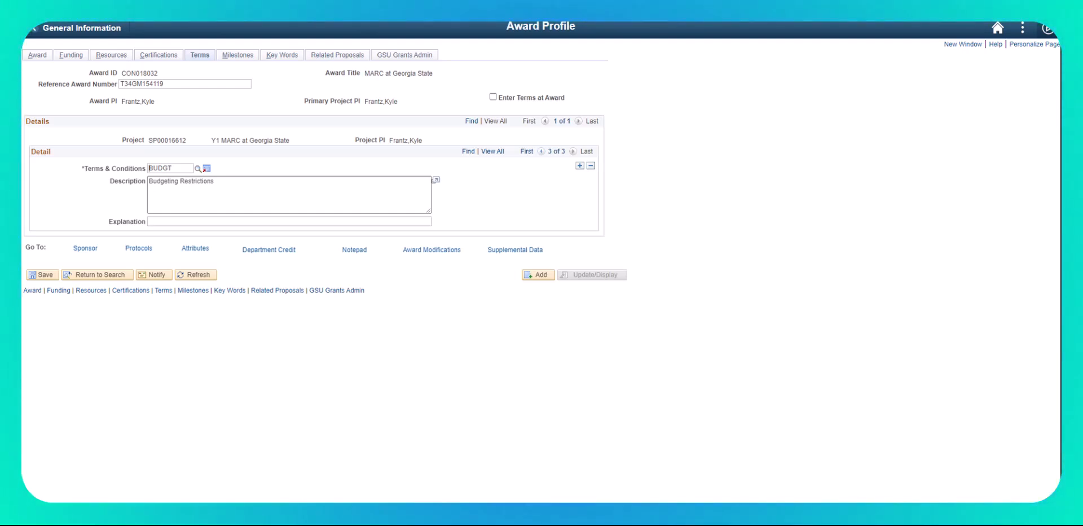
{"action": "left_click", "coordinate": [199, 220]}
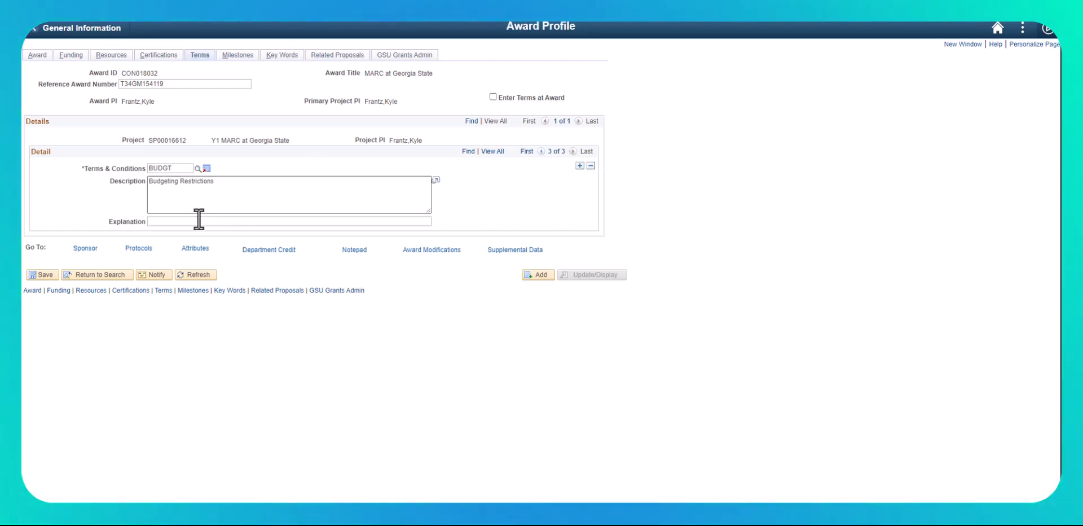
{"action": "type", "text": "SRE Funds"}
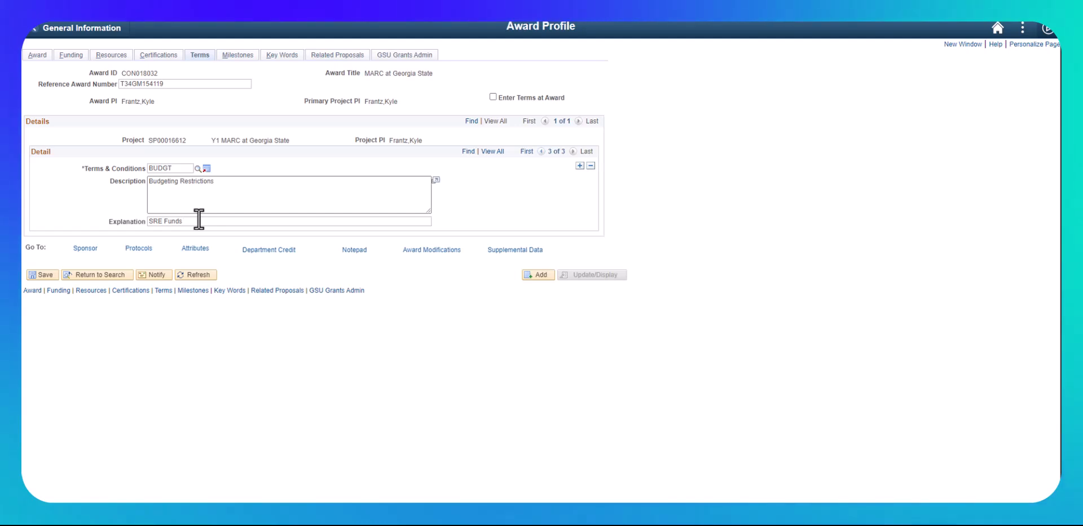
{"action": "type", "text": " restr"}
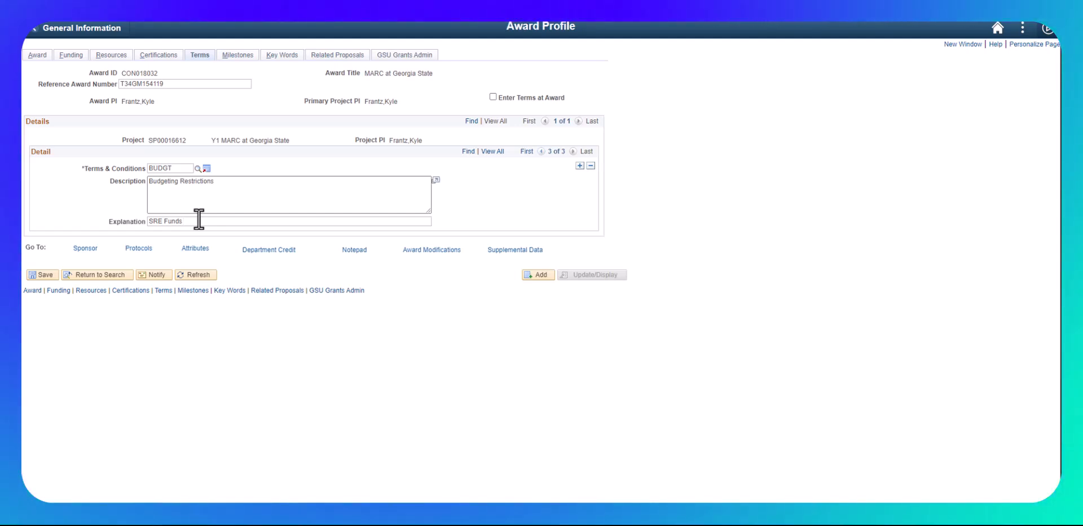
{"action": "type", "text": "icte"}
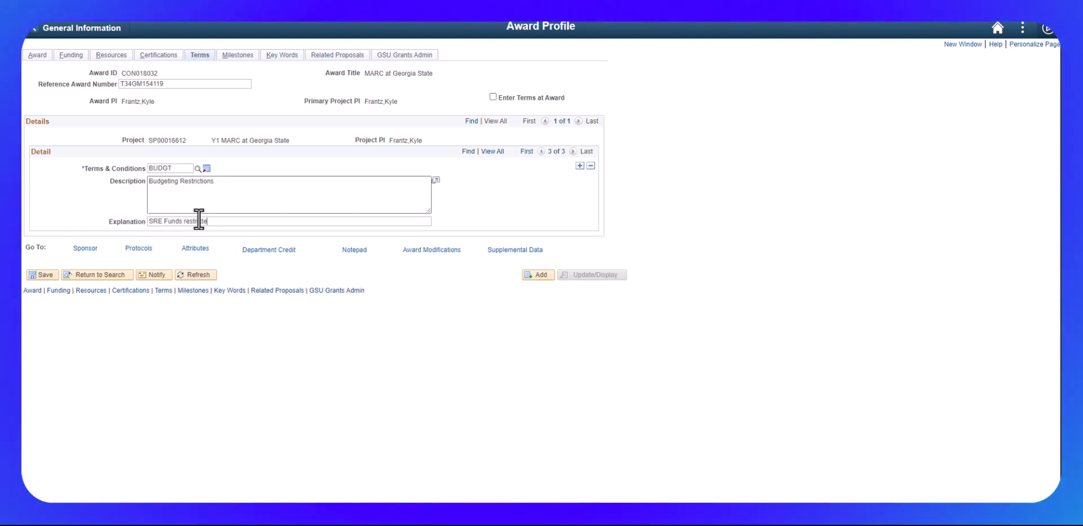
{"action": "type", "text": "d and may not be rebudbge"}
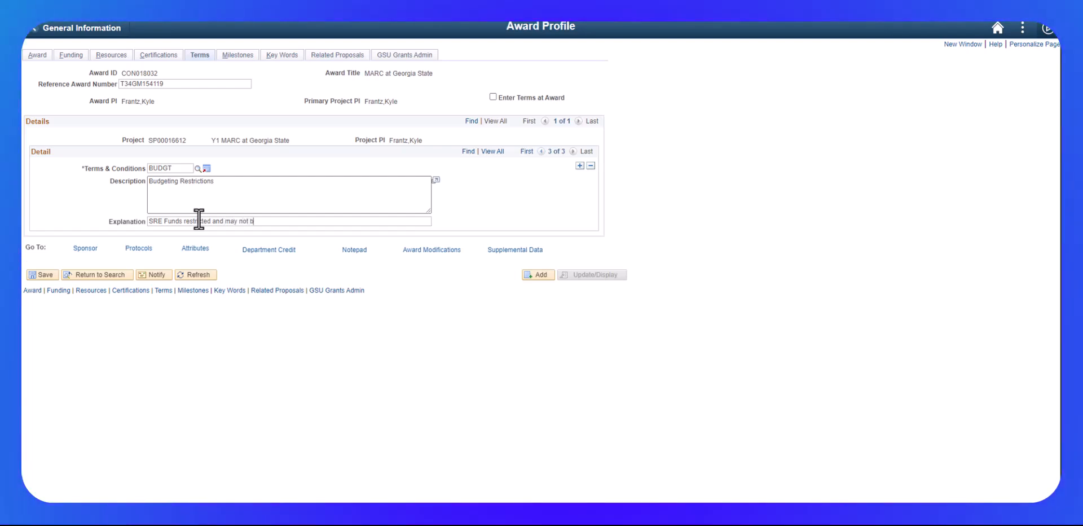
{"action": "key", "text": "BackSpace"}
{"action": "key", "text": "BackSpace"}
{"action": "key", "text": "BackSpace"}
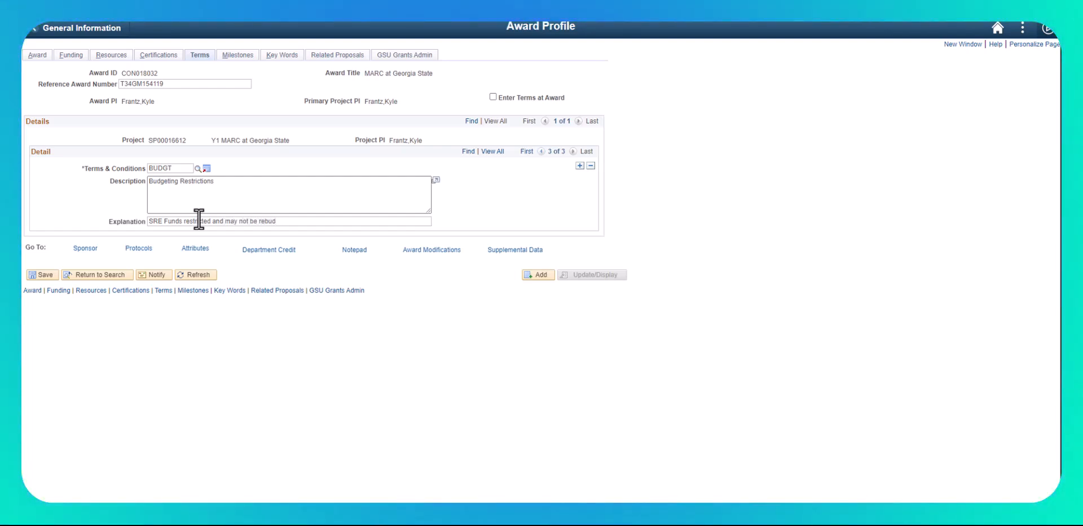
{"action": "type", "text": "geted for "}
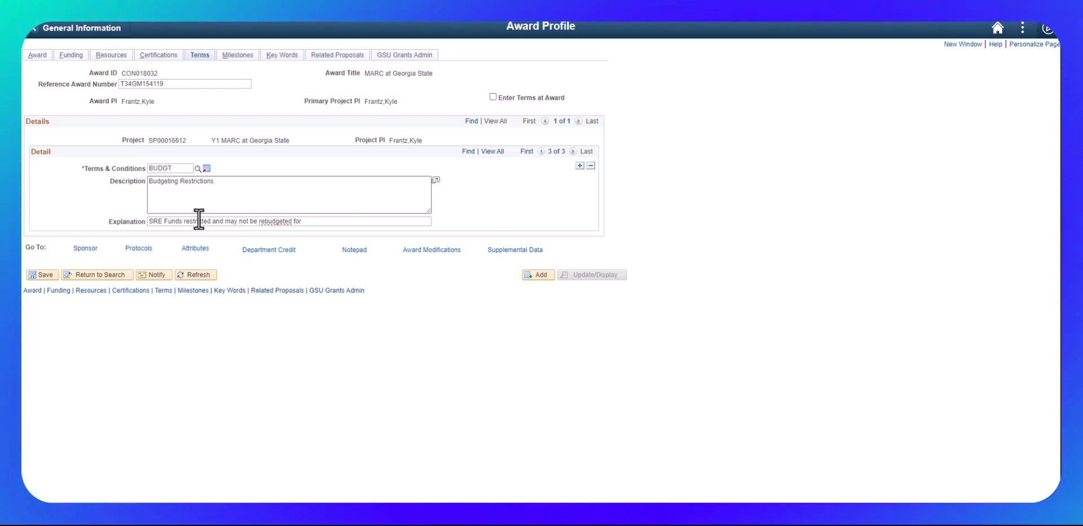
{"action": "type", "text": "any other purpose"}
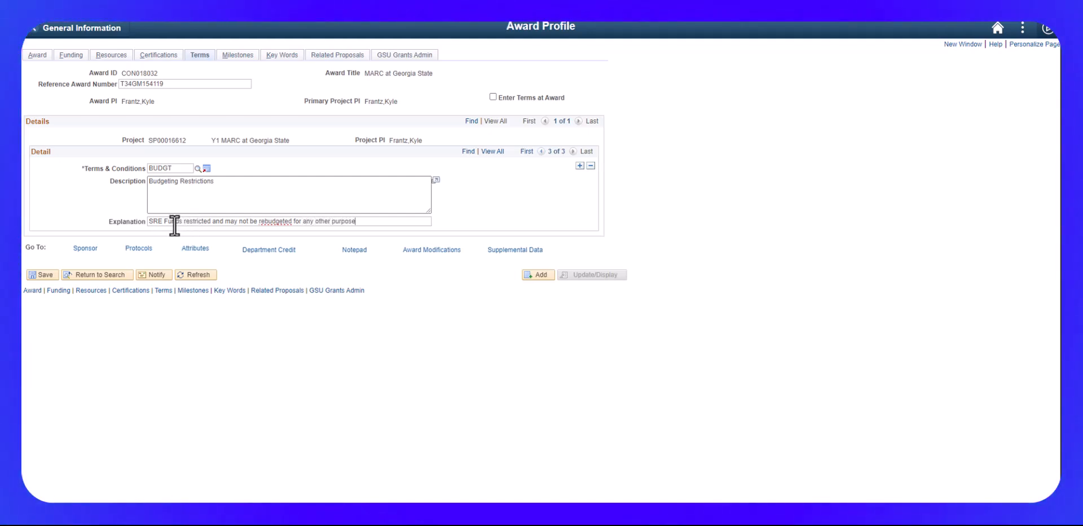
Prefix the BUDGT explanation with 'Annual', save it, and save all three terms
{"action": "left_click", "coordinate": [150, 220]}
{"action": "type", "text": "Annual"}
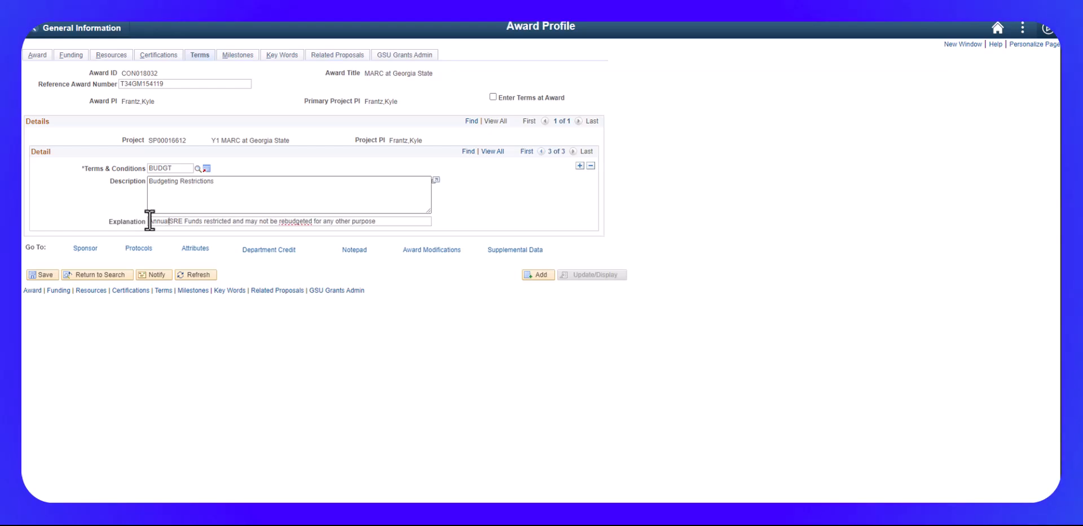
{"action": "left_click", "coordinate": [44, 274]}
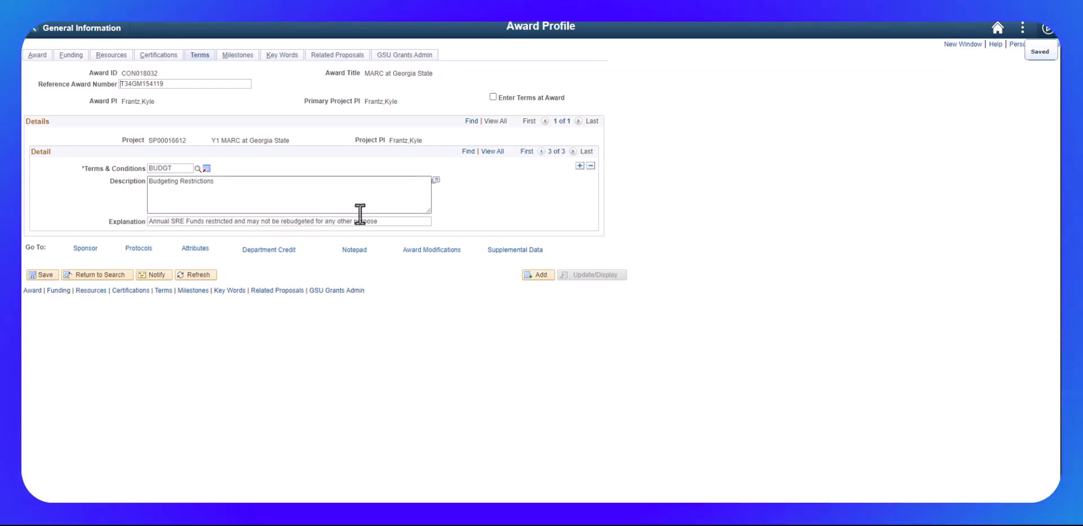
{"action": "left_click", "coordinate": [485, 152]}
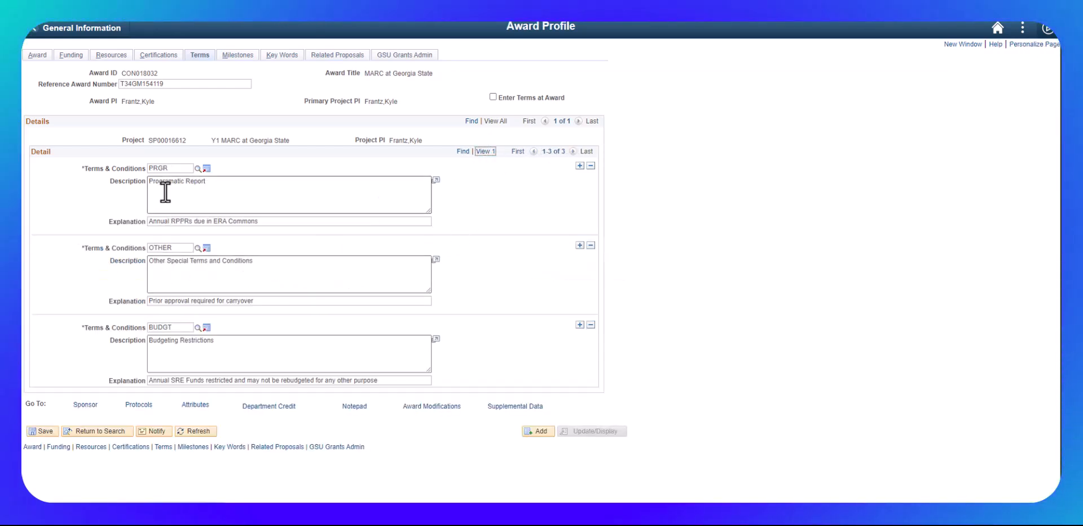
{"action": "left_click", "coordinate": [33, 432]}
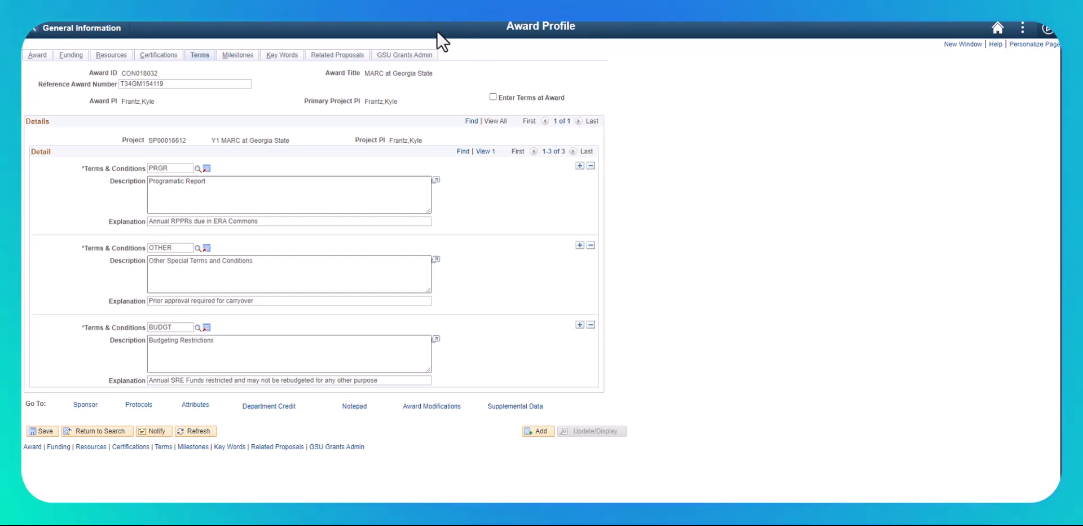
On GSU Grants Admin, require carryforward prior approval and enter the project officer's name, e-mail and phone
{"action": "left_click", "coordinate": [412, 55]}
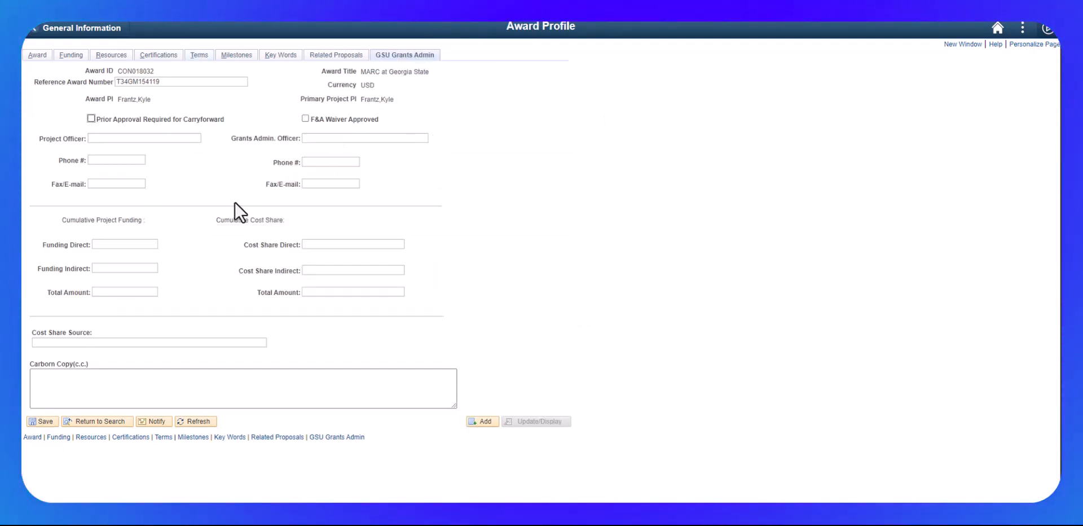
{"action": "left_click", "coordinate": [90, 119]}
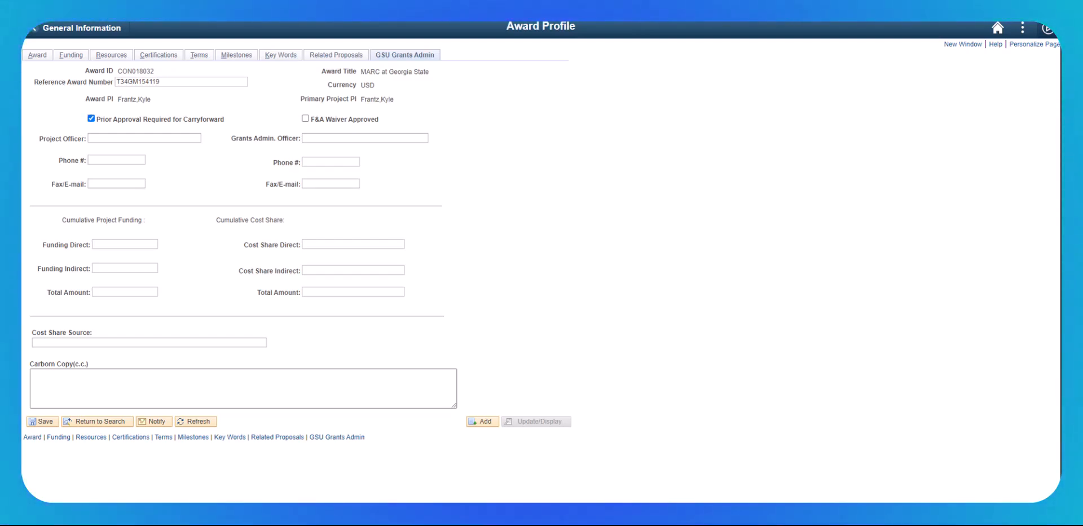
{"action": "left_click", "coordinate": [139, 140]}
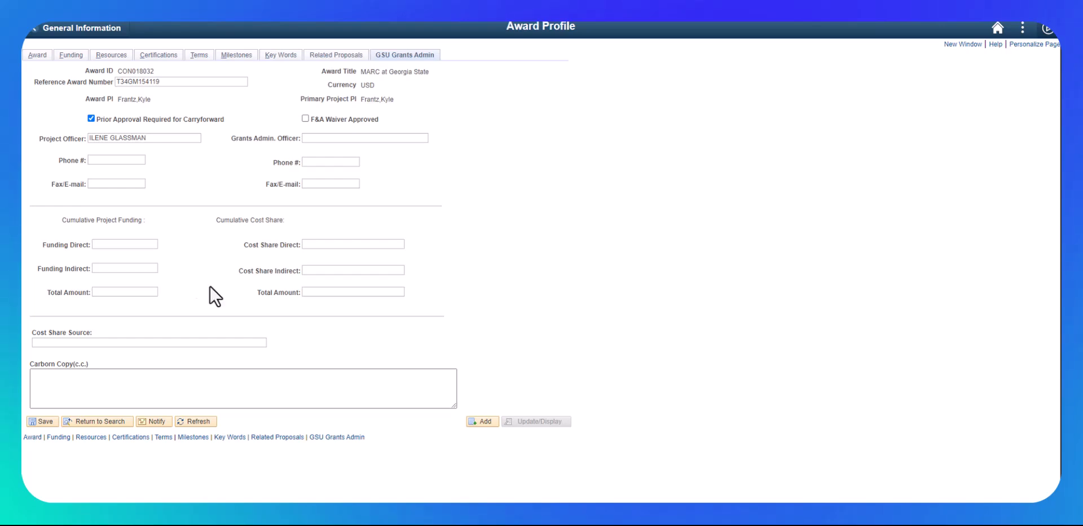
{"action": "key", "text": "ctrl+v"}
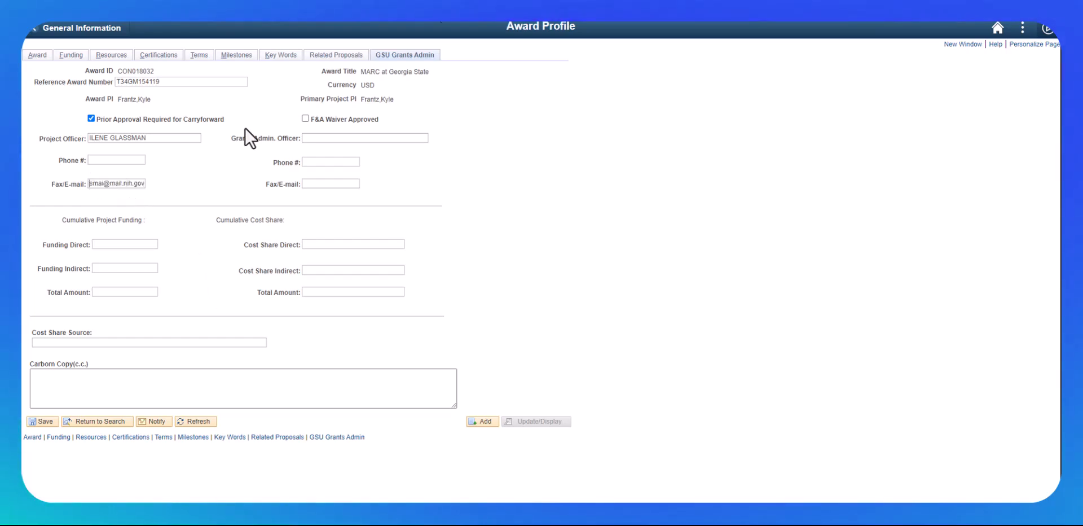
{"action": "key", "text": "Left"}
{"action": "key", "text": "Left"}
{"action": "key", "text": "Left"}
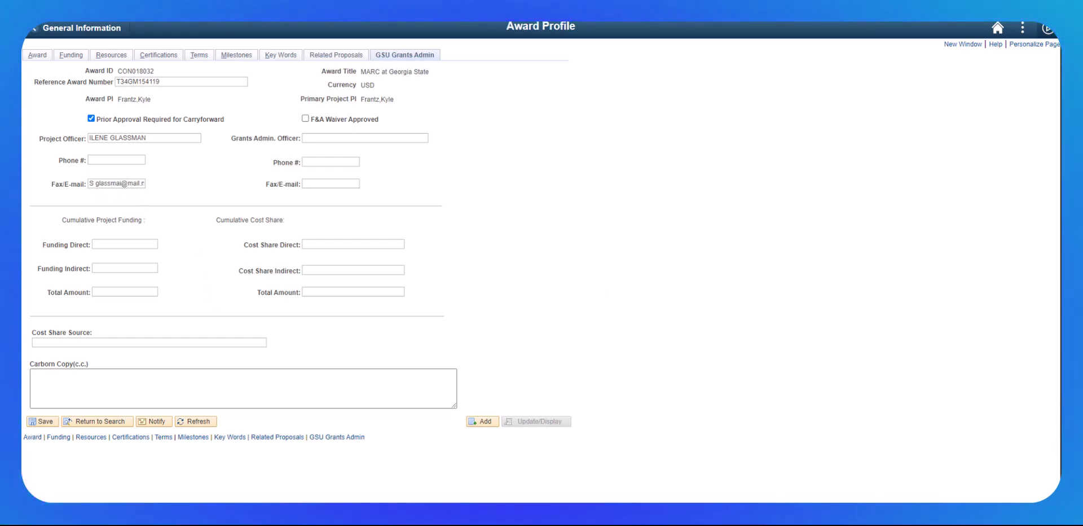
{"action": "key", "text": "BackSpace"}
{"action": "key", "text": "BackSpace"}
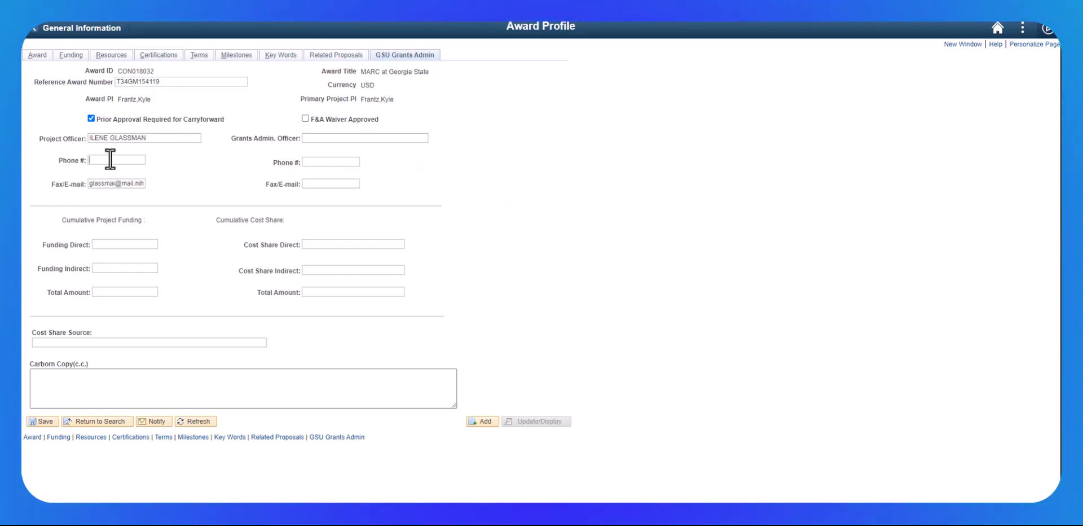
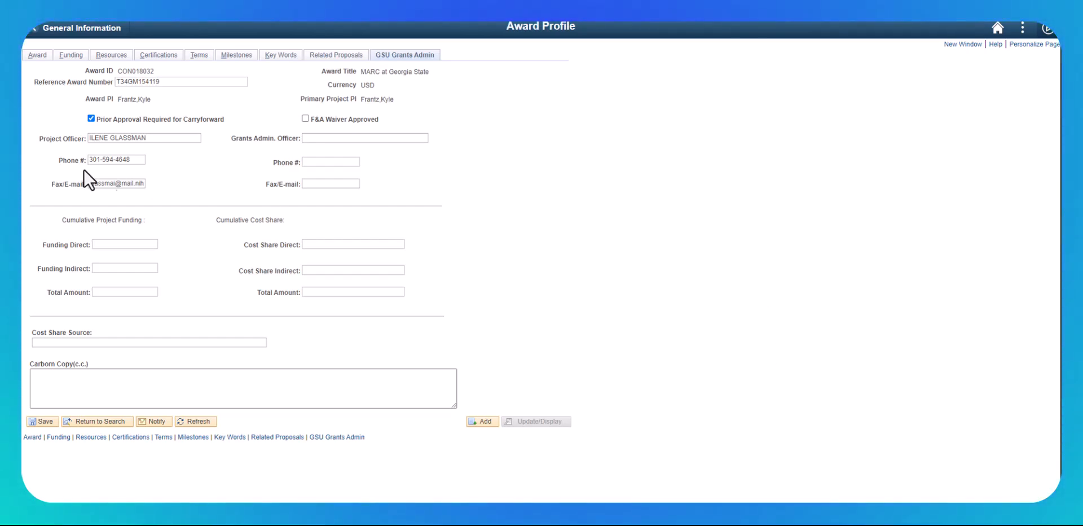
Move the project officer's name, e-mail and phone into the Grants Admin. Officer fields
{"action": "triple_click", "coordinate": [138, 138]}
{"action": "key", "text": "ctrl+c"}
{"action": "left_click", "coordinate": [346, 138]}
{"action": "key", "text": "ctrl+v"}
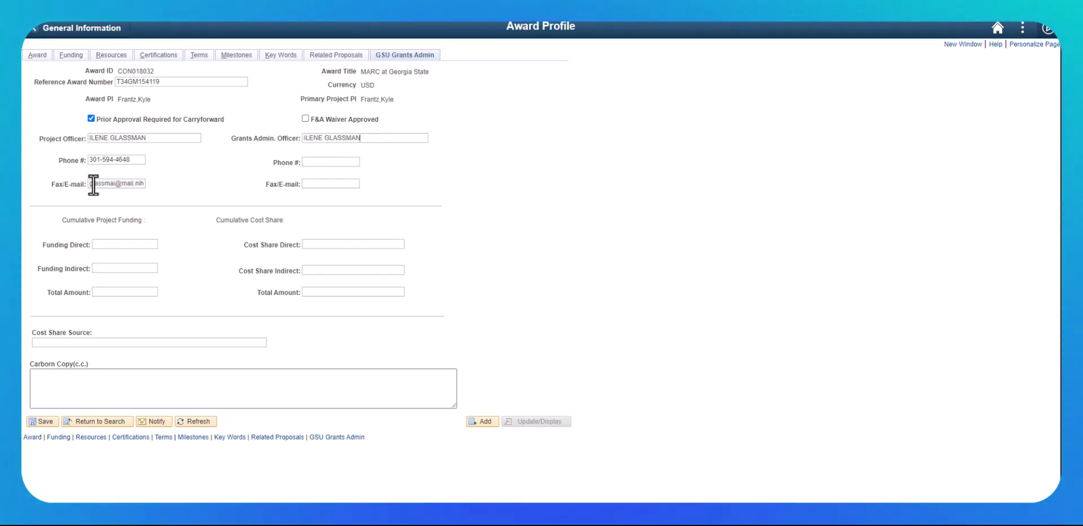
{"action": "triple_click", "coordinate": [94, 184]}
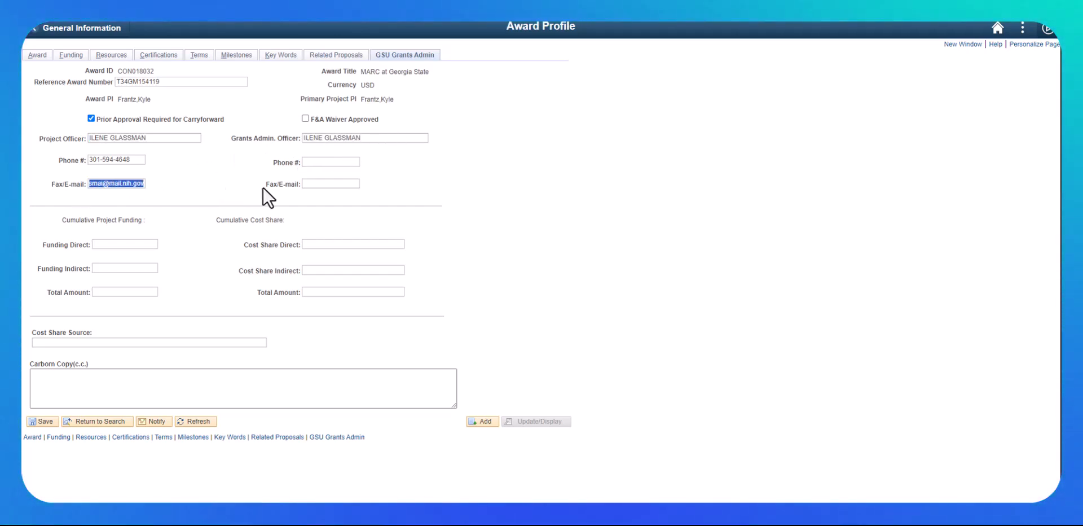
{"action": "key", "text": "ctrl+x"}
{"action": "left_click", "coordinate": [310, 184]}
{"action": "key", "text": "ctrl+v"}
{"action": "triple_click", "coordinate": [120, 161]}
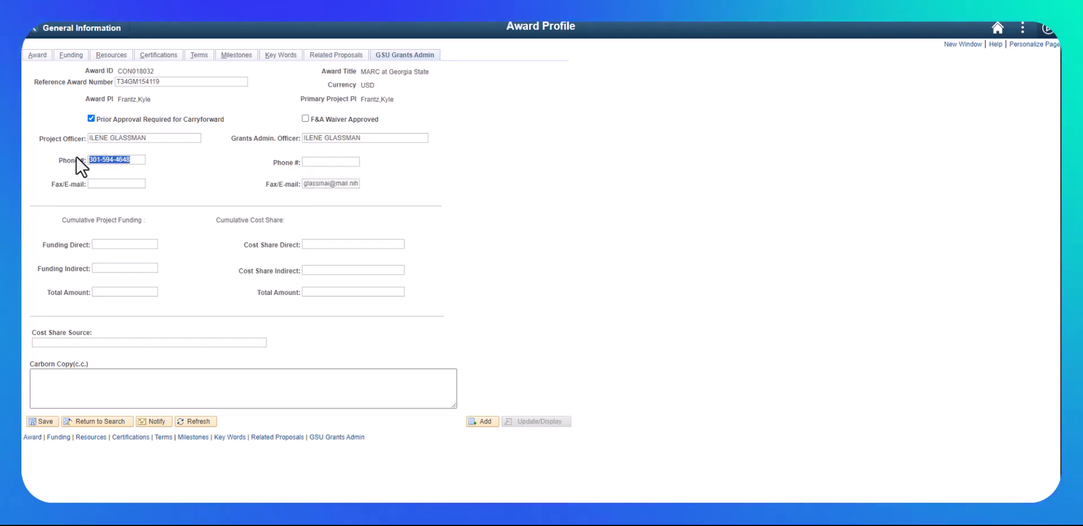
{"action": "key", "text": "ctrl+x"}
{"action": "left_click", "coordinate": [311, 162]}
{"action": "key", "text": "ctrl+v"}
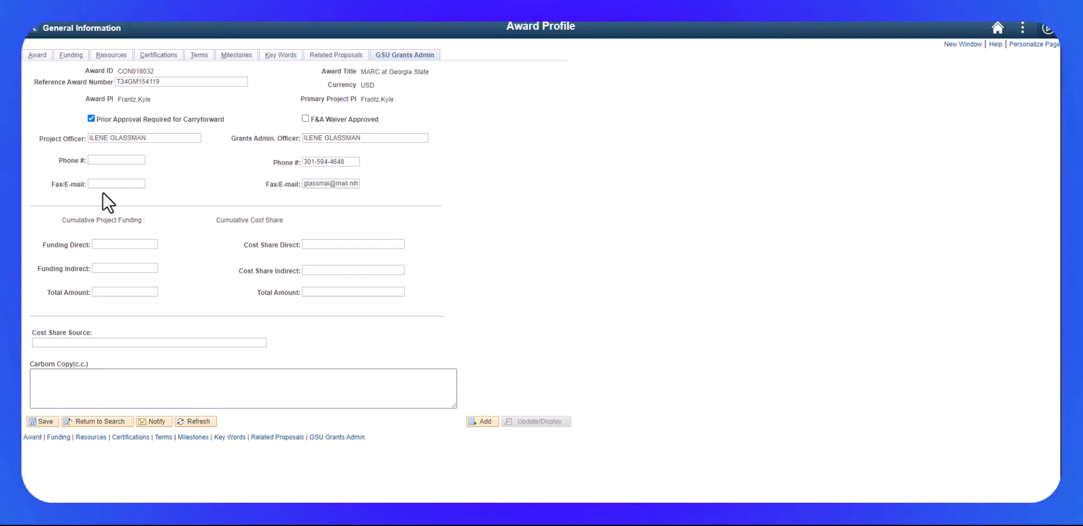
Enter the new project officer's name, e-mail and phone number, then save the page
{"action": "left_click_drag", "start_coordinate": [150, 138], "coordinate": [25, 150]}
{"action": "key", "text": "ctrl+v"}
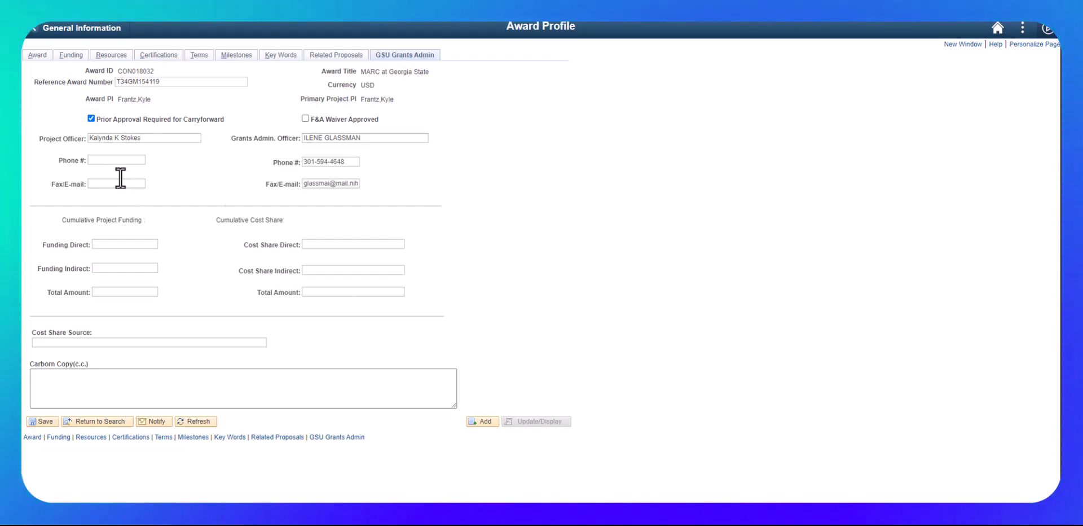
{"action": "left_click", "coordinate": [100, 185]}
{"action": "key", "text": "ctrl+v"}
{"action": "key", "text": "Left"}
{"action": "key", "text": "Left"}
{"action": "key", "text": "Left"}
{"action": "key", "text": "Left"}
{"action": "key", "text": "Left"}
{"action": "key", "text": "Left"}
{"action": "key", "text": "Delete"}
{"action": "key", "text": "Delete"}
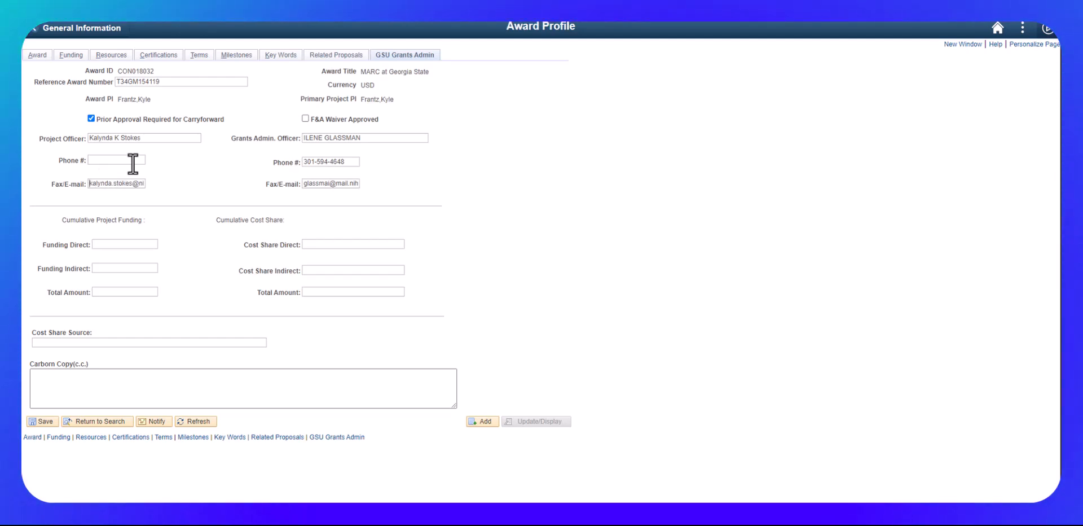
{"action": "left_click", "coordinate": [133, 160]}
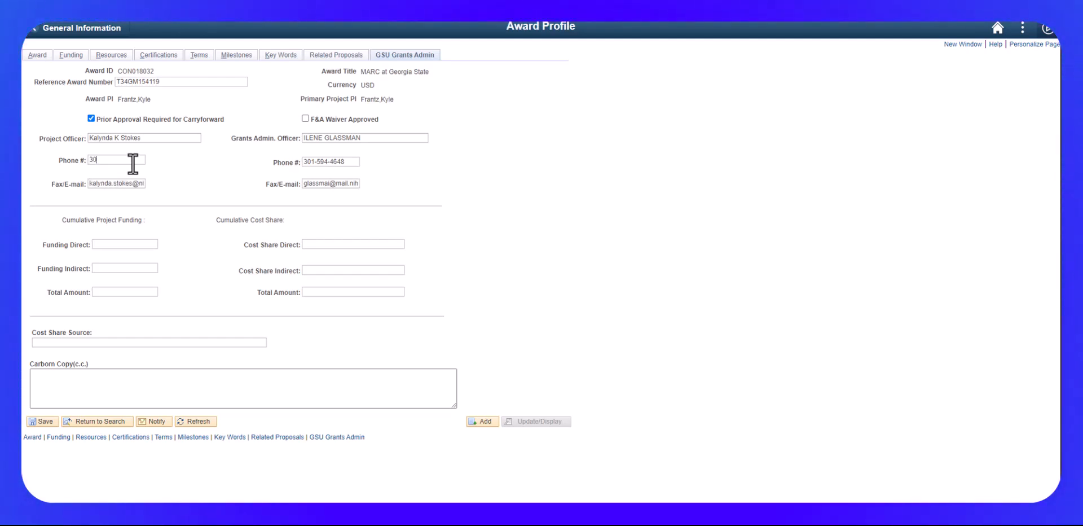
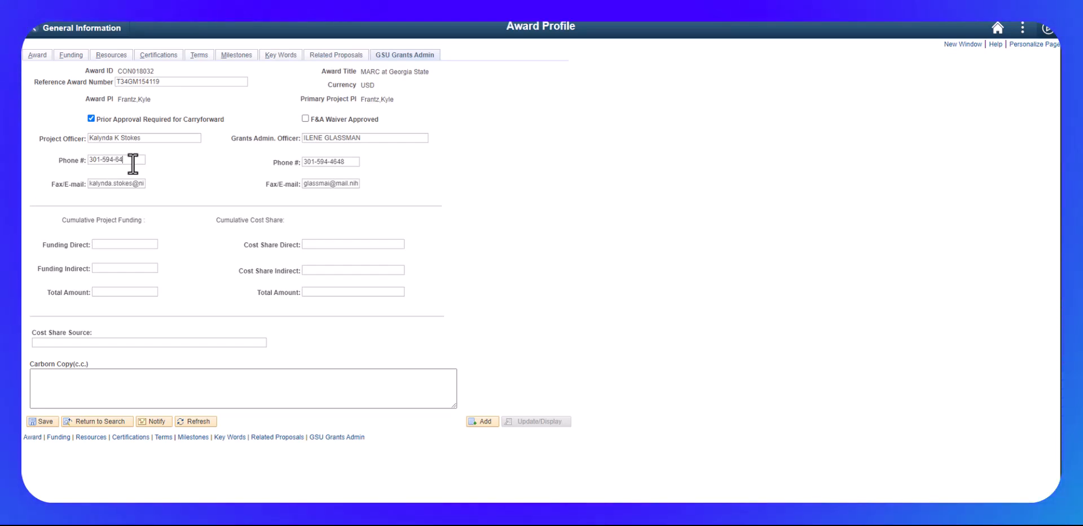
{"action": "left_click", "coordinate": [36, 421]}
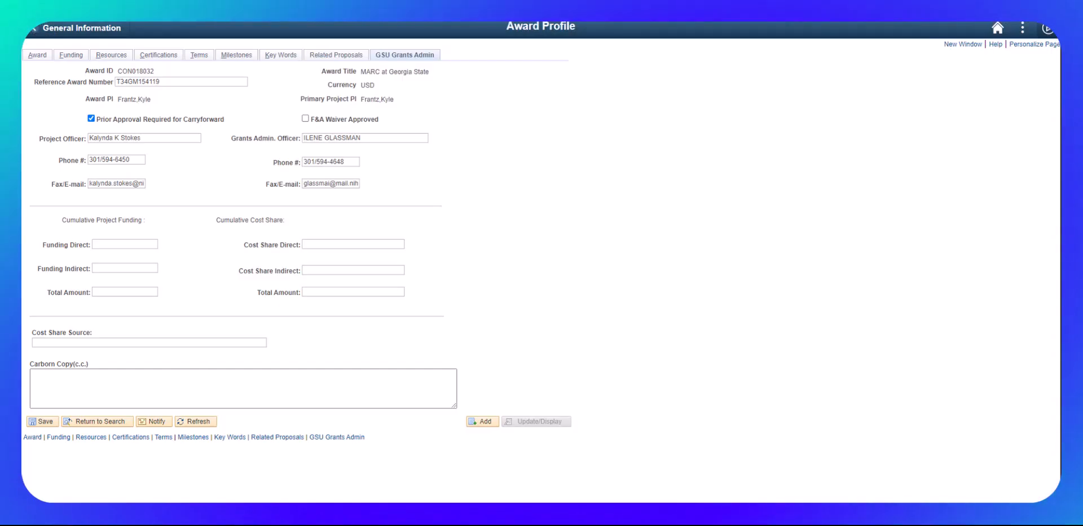
Enter Funding Direct 296,900 and Funding Indirect 19,672 (total 316,572.00) and save
{"action": "left_click", "coordinate": [150, 244]}
{"action": "type", "text": "296"}
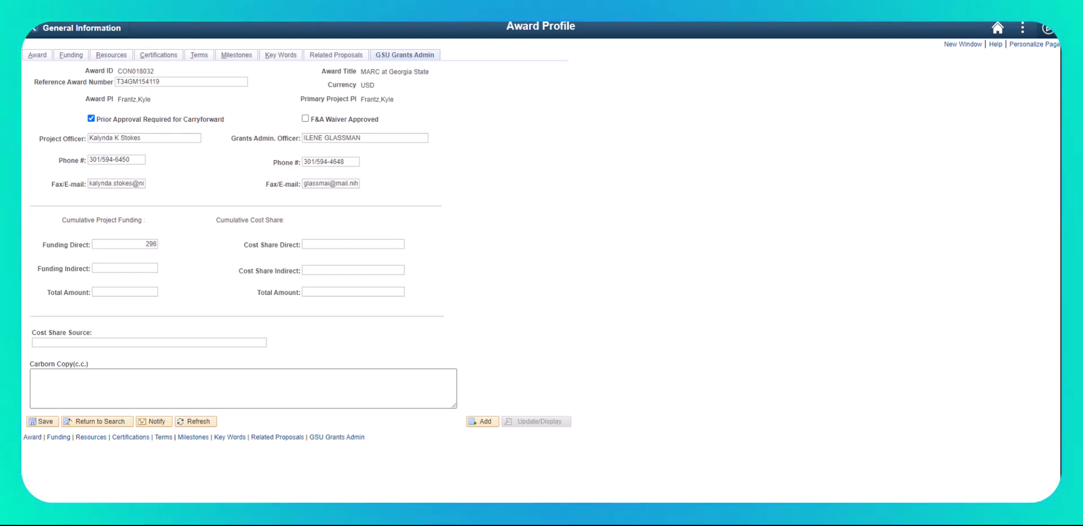
{"action": "type", "text": ",9000"}
{"action": "key", "text": "Tab"}
{"action": "type", "text": "19,672"}
{"action": "key", "text": "Tab"}
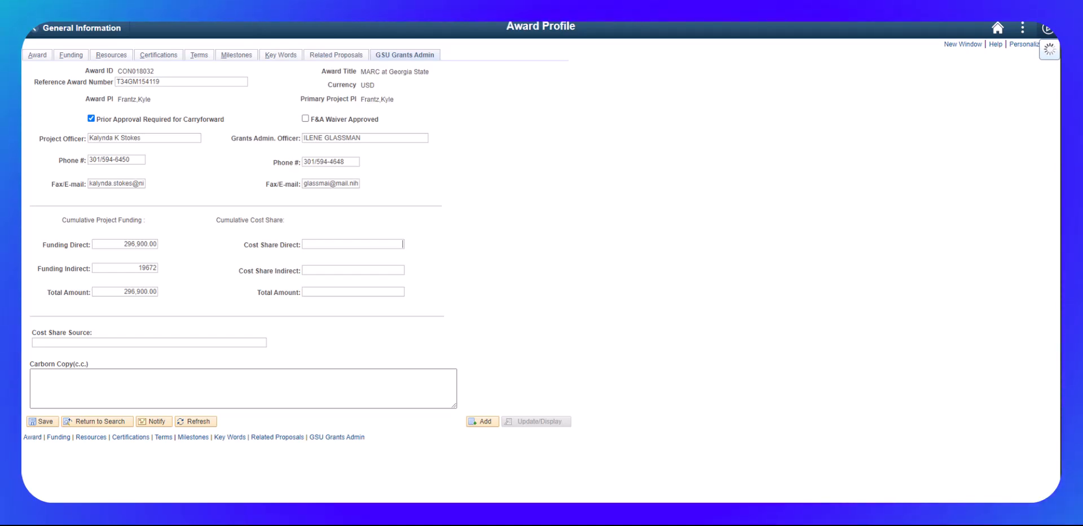
{"action": "left_click", "coordinate": [43, 420]}
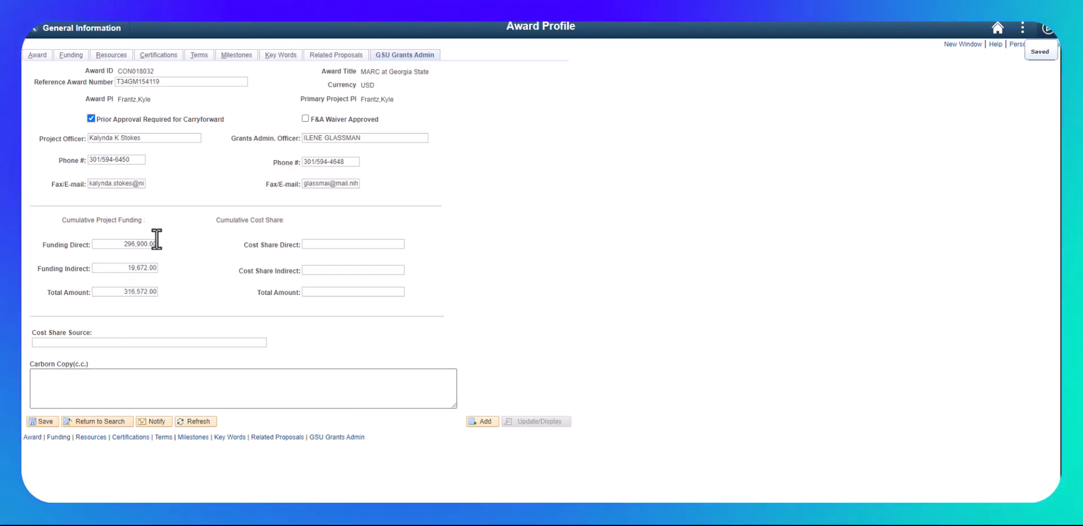
Go from the Award tab to the Award Modifications page listing five periods
{"action": "left_click", "coordinate": [37, 56]}
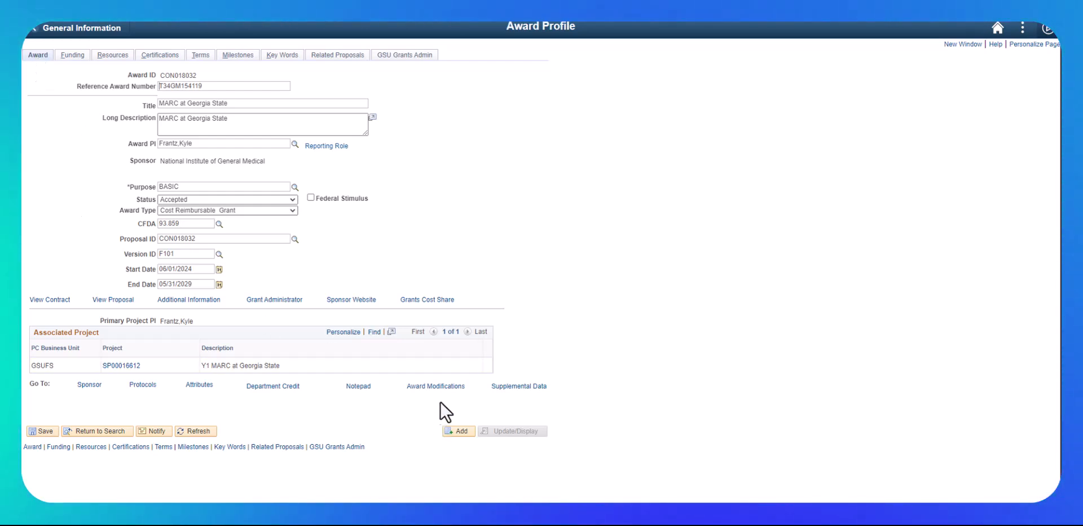
{"action": "left_click", "coordinate": [435, 386]}
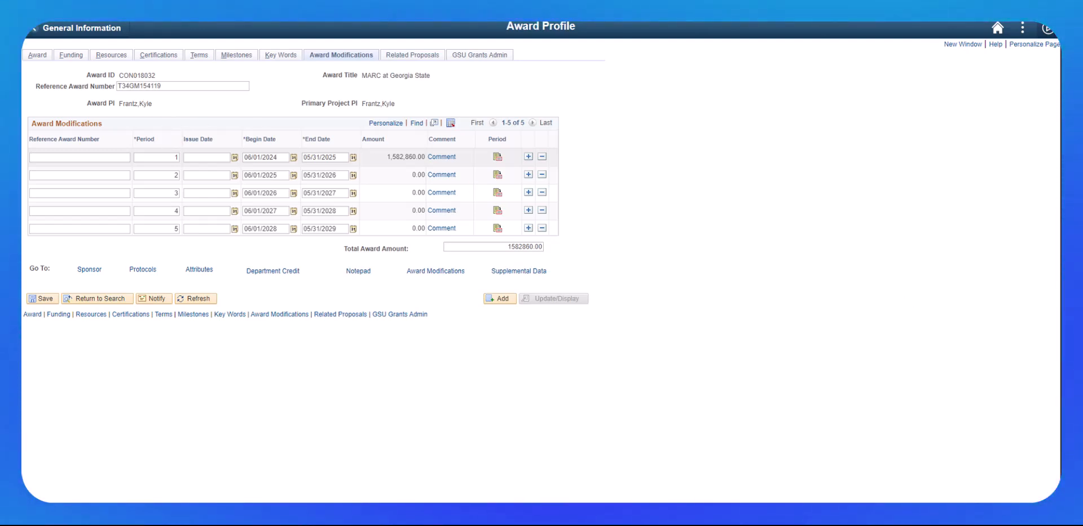
Paste 1T34GM154119-01 as period 1's Reference Award Number and save
{"action": "left_click", "coordinate": [53, 158]}
{"action": "key", "text": "ctrl+v"}
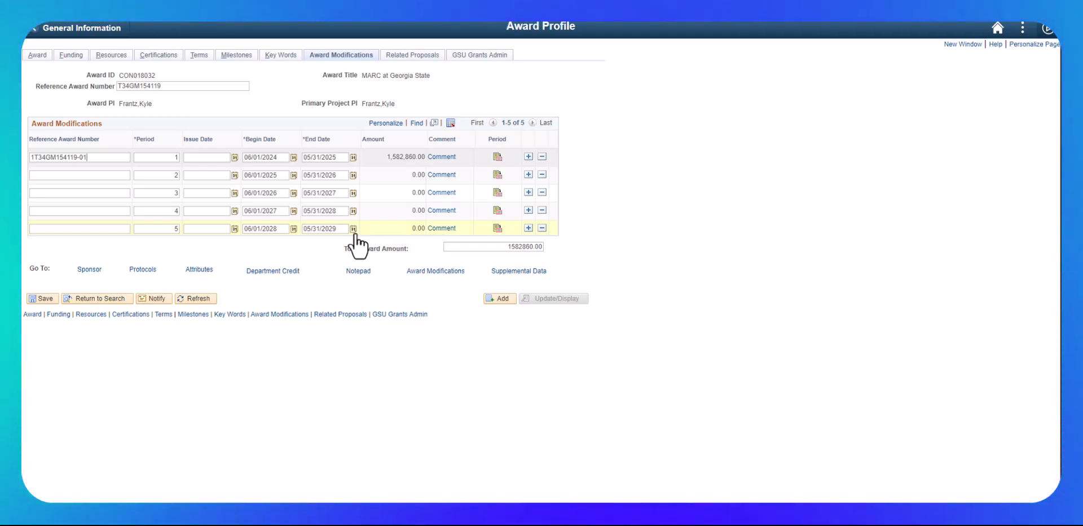
{"action": "left_click", "coordinate": [43, 298]}
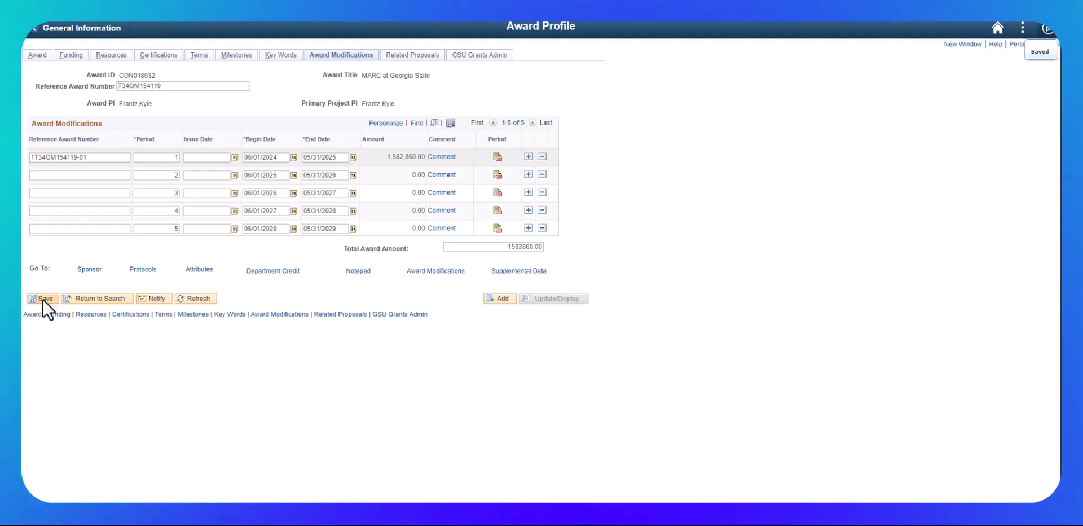